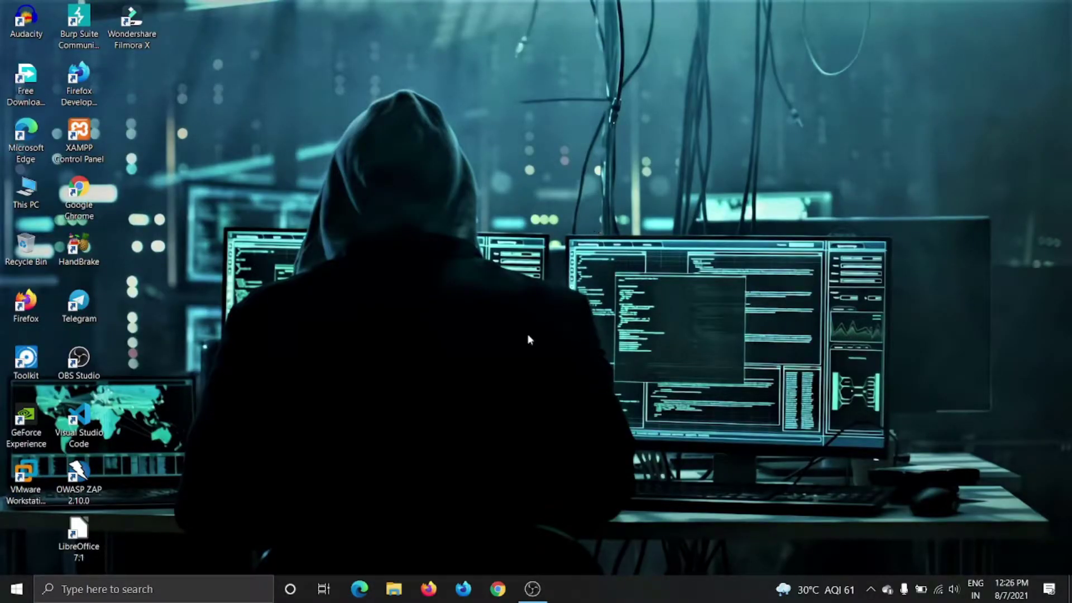
In Chrome, search for virtualbox and open the official virtualbox.org site.
{"action": "left_click", "coordinate": [499, 588]}
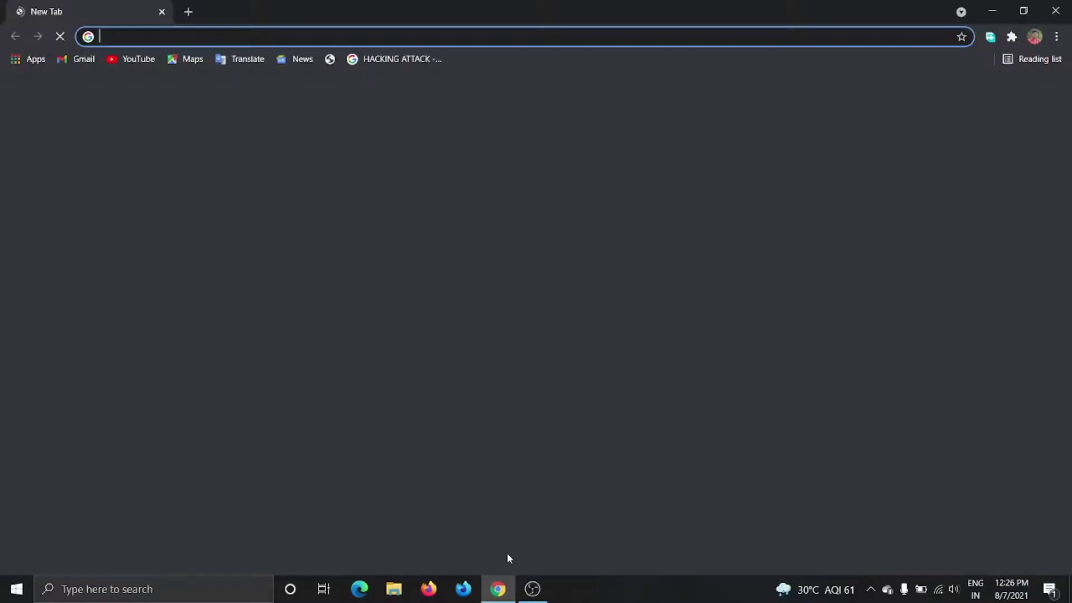
{"action": "left_click", "coordinate": [431, 294]}
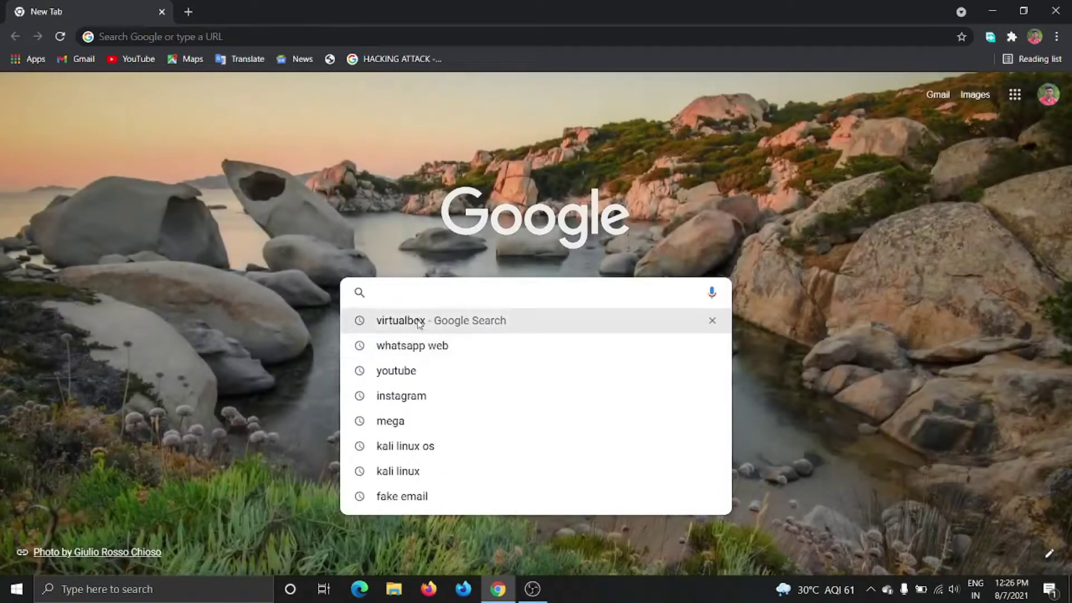
{"action": "left_click", "coordinate": [423, 319]}
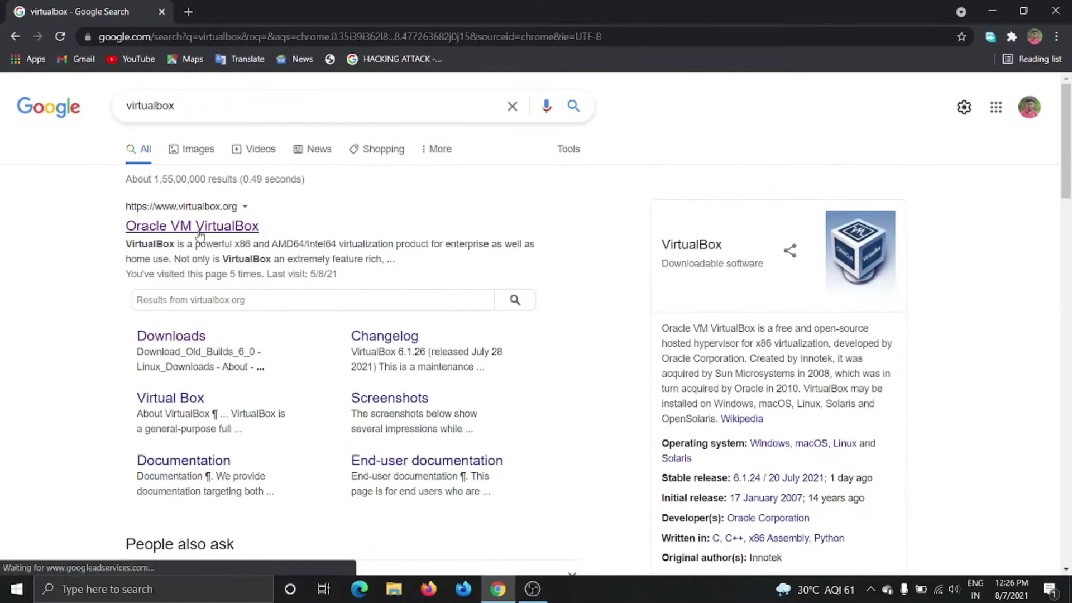
{"action": "left_click", "coordinate": [200, 235]}
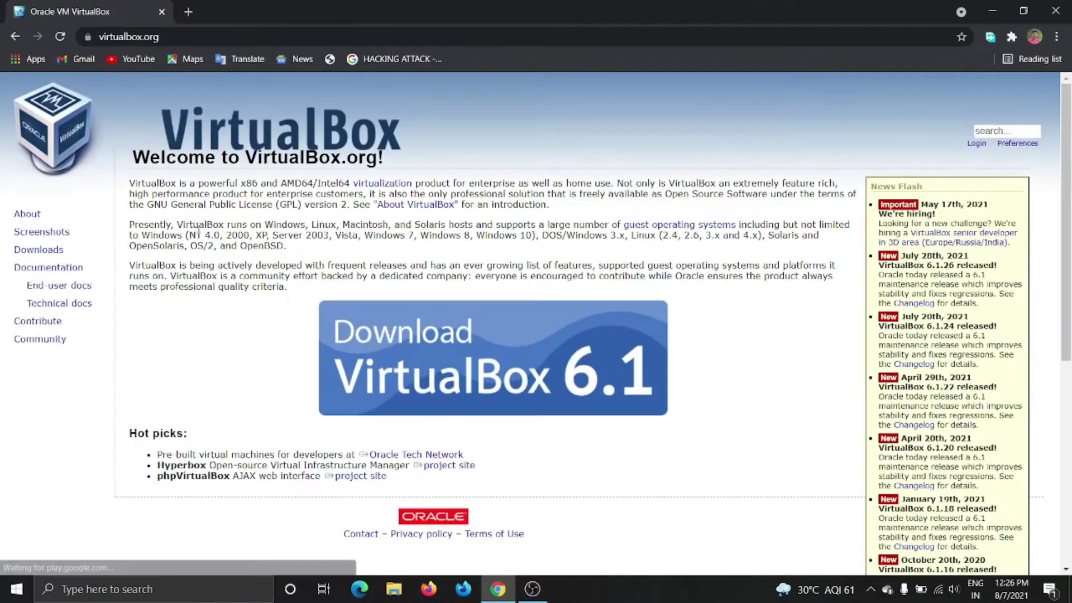
Start downloading the VirtualBox 6.1.26 Windows hosts installer through Free Download Manager.
{"action": "left_click", "coordinate": [448, 356]}
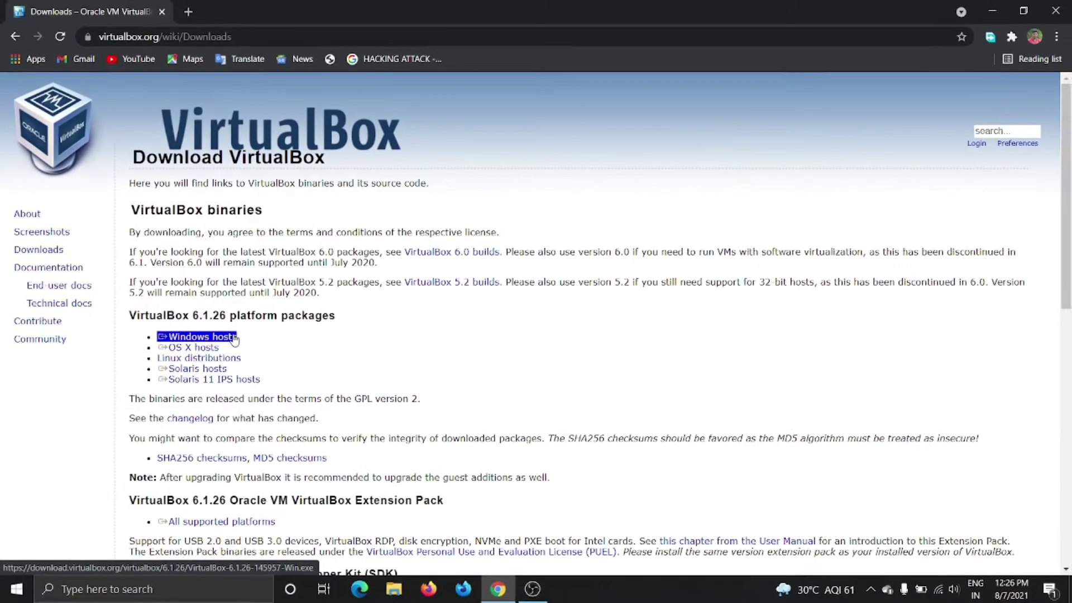
{"action": "left_click", "coordinate": [233, 338]}
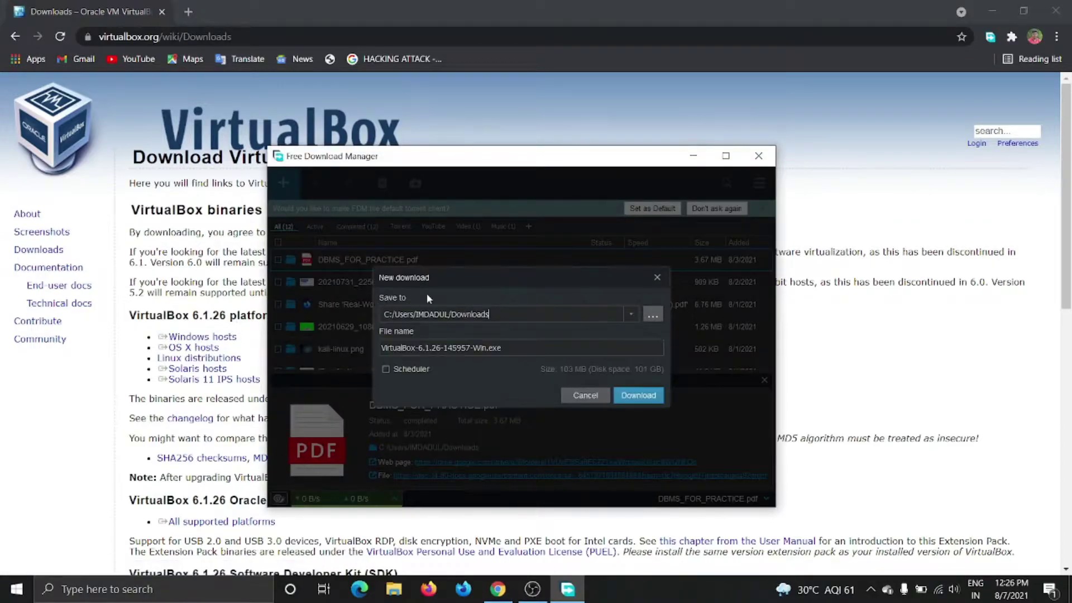
{"action": "left_click", "coordinate": [647, 398]}
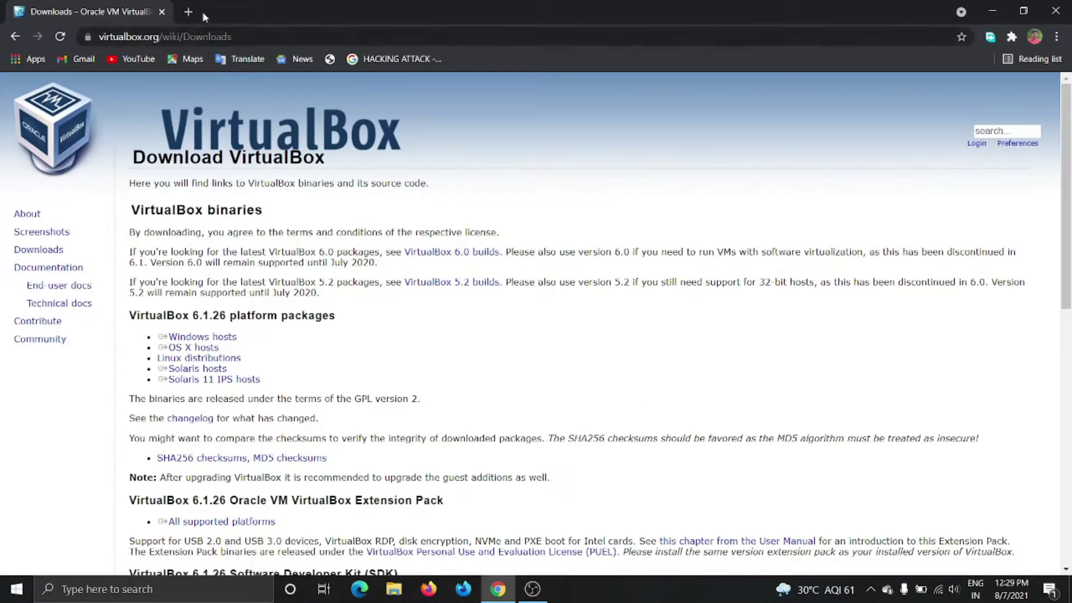
In a new tab, search 'kali linux os' and open the official kali.org site.
{"action": "left_click", "coordinate": [189, 12]}
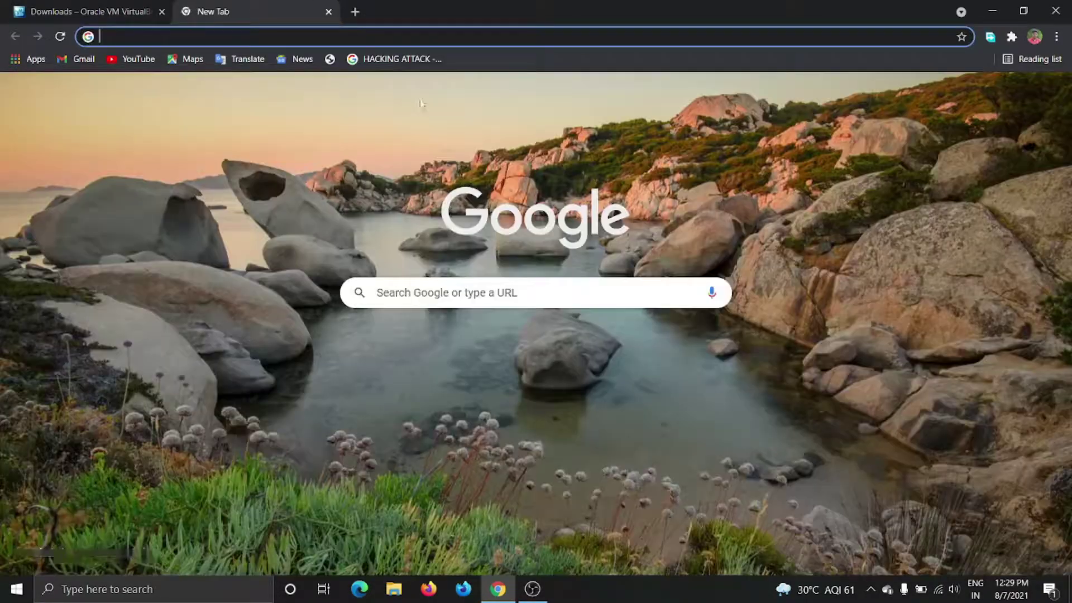
{"action": "left_click", "coordinate": [431, 302]}
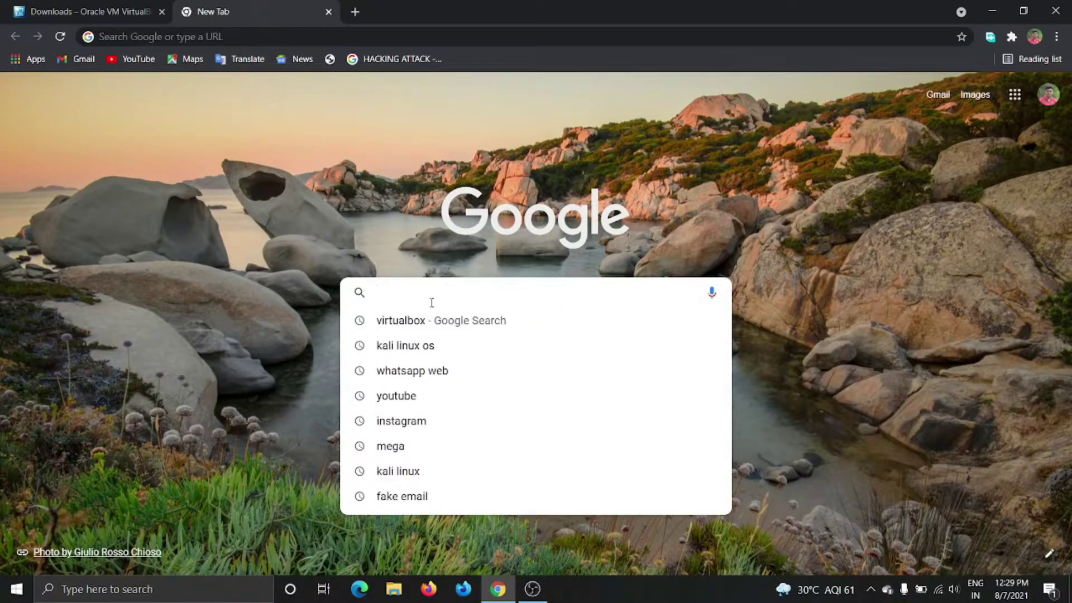
{"action": "type", "text": "KA"}
{"action": "key", "text": "Right"}
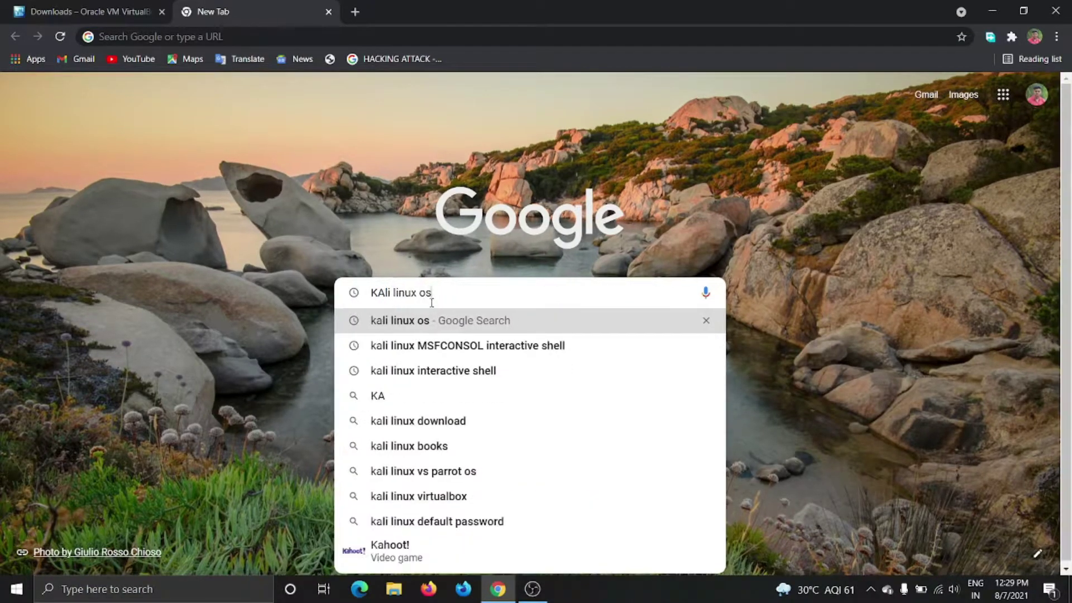
{"action": "key", "text": "Return"}
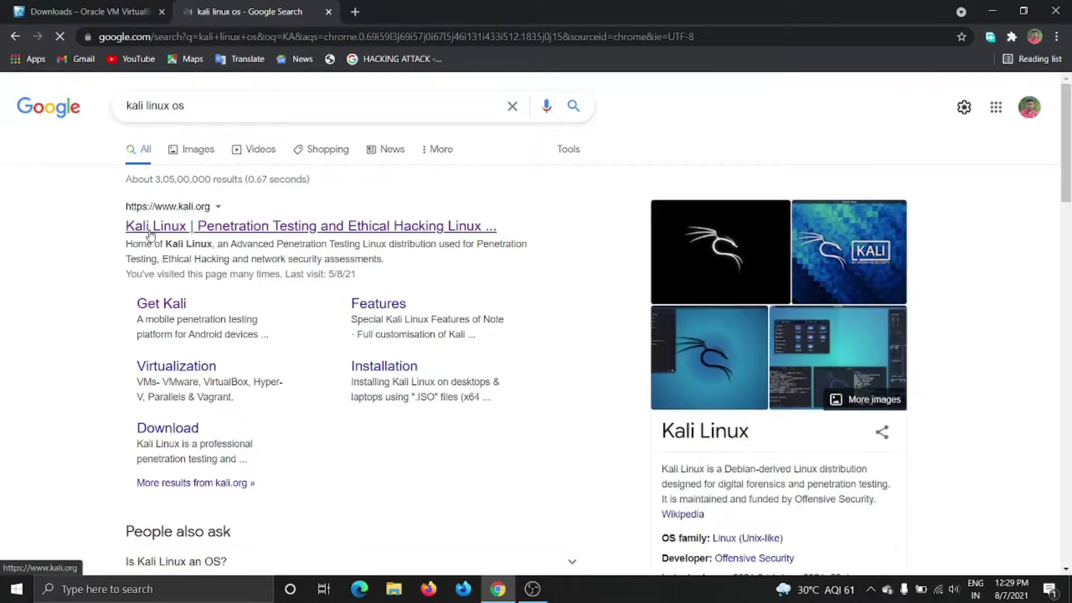
{"action": "left_click", "coordinate": [209, 224]}
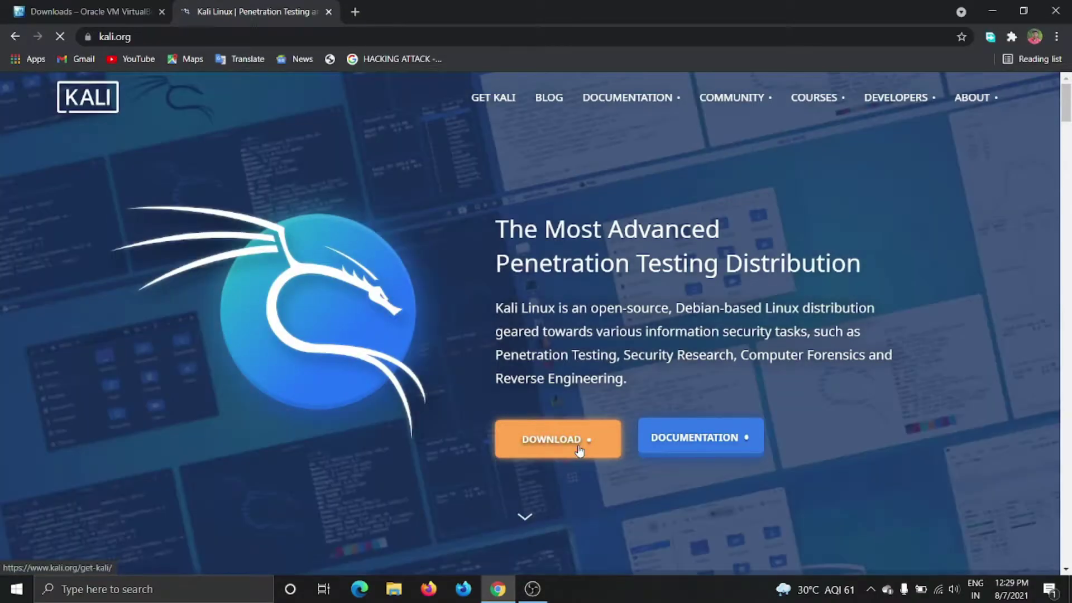
On the Kali download page, show the 64-bit bare-metal 2021.2 installer images.
{"action": "left_click", "coordinate": [579, 450]}
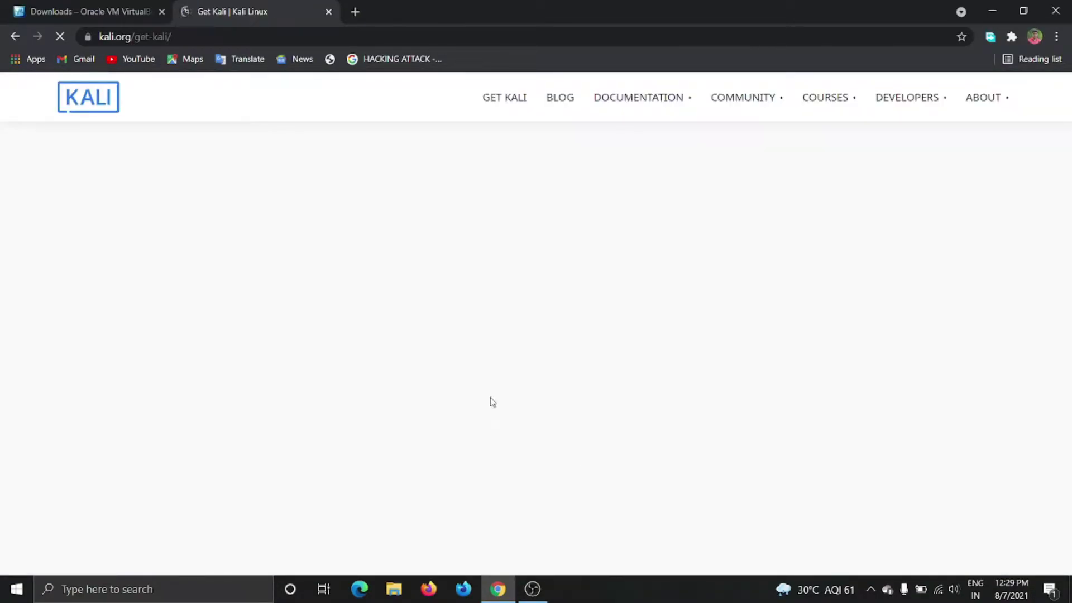
{"action": "scroll", "coordinate": [491, 403], "scroll_direction": "down", "scroll_amount": 10}
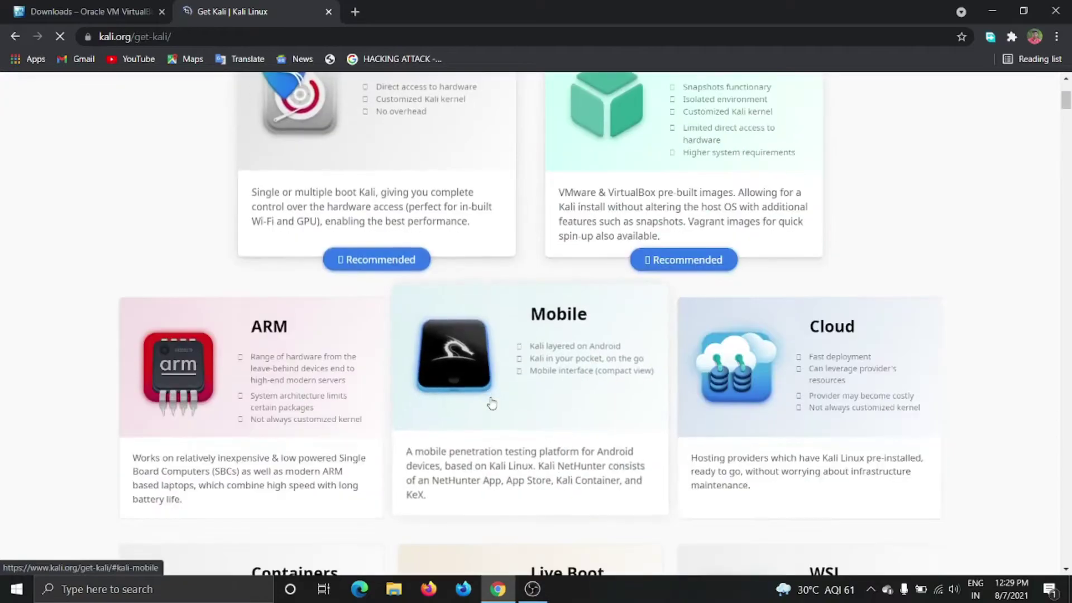
{"action": "scroll", "coordinate": [491, 403], "scroll_direction": "down", "scroll_amount": 15}
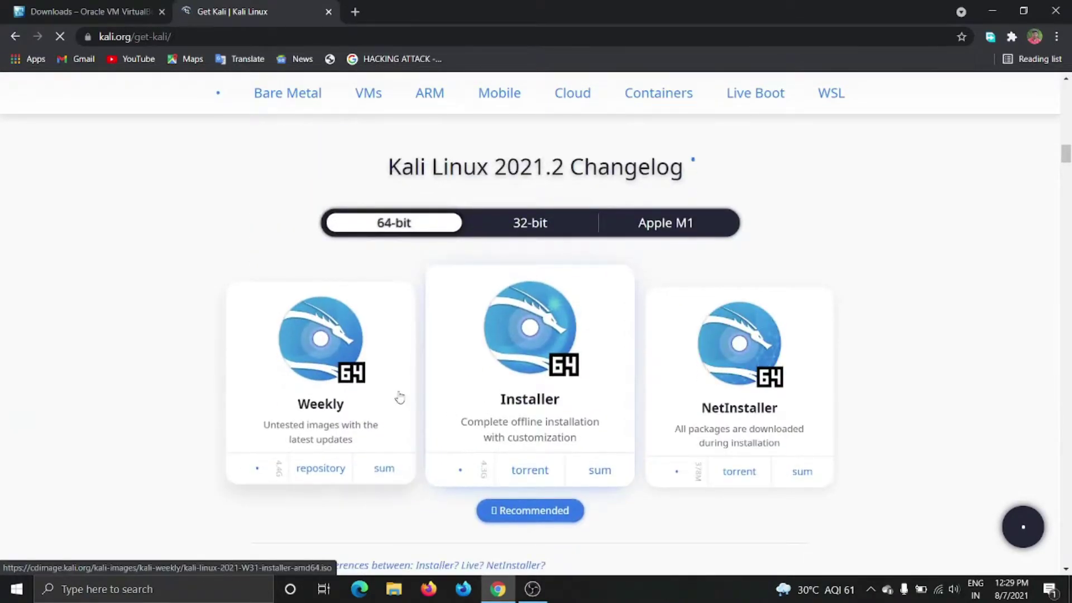
{"action": "left_click", "coordinate": [526, 227]}
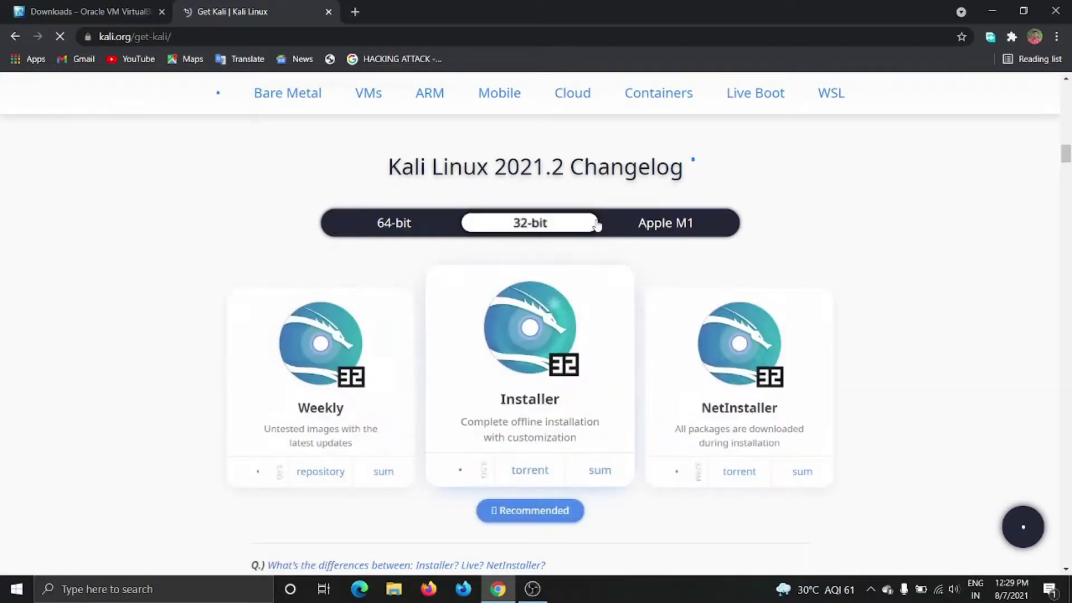
{"action": "left_click", "coordinate": [656, 225]}
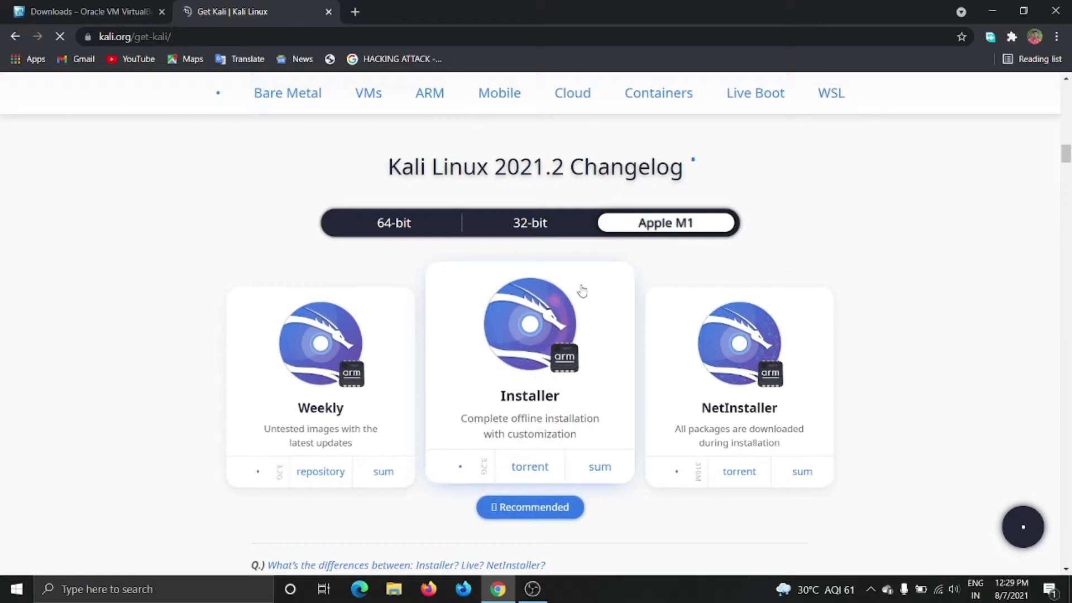
{"action": "left_click", "coordinate": [534, 231]}
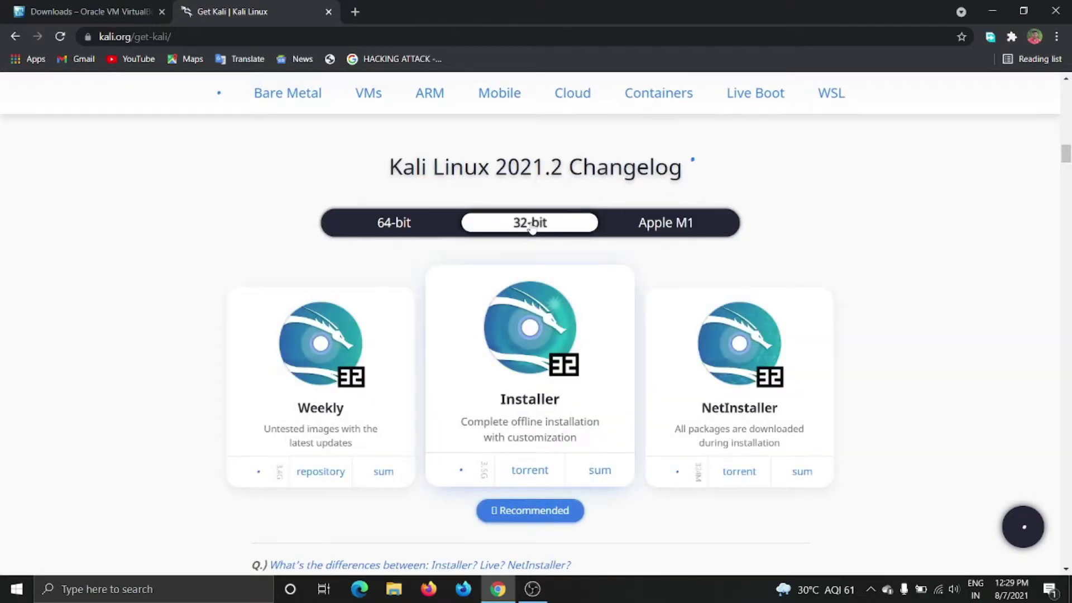
{"action": "left_click", "coordinate": [399, 223]}
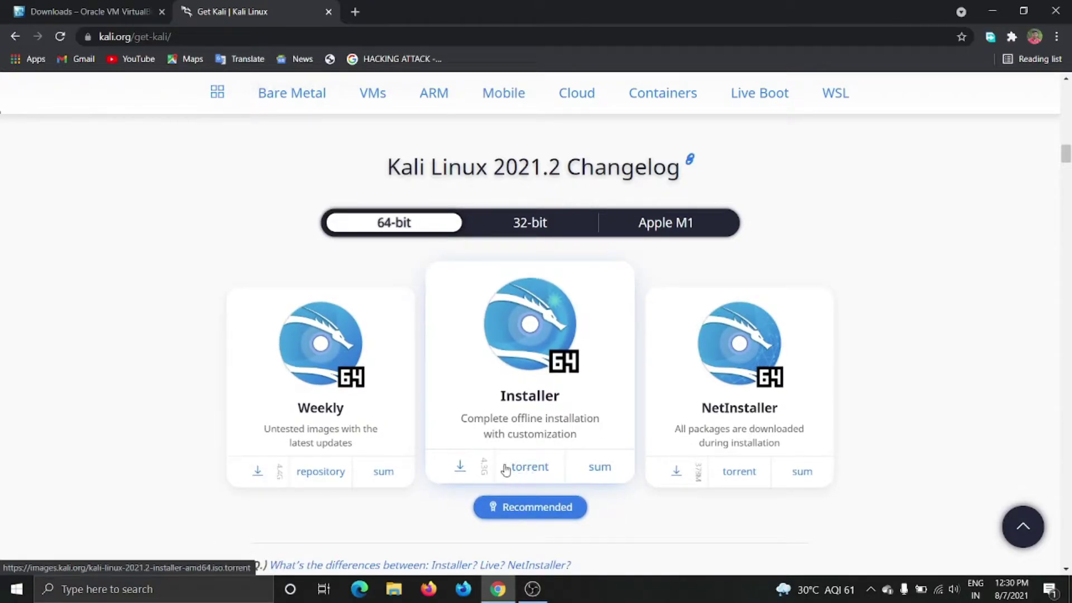
Download the 4.24 GB kali-linux-2021.2-installer-amd64.iso into Downloads via Free Download Manager.
{"action": "left_click", "coordinate": [460, 468]}
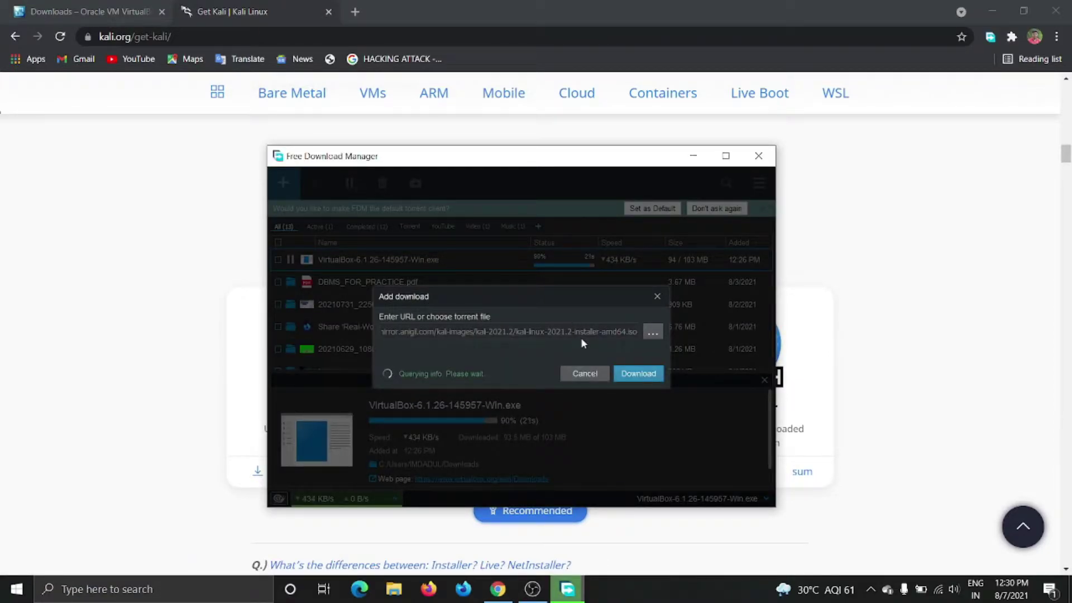
{"action": "left_click", "coordinate": [660, 369]}
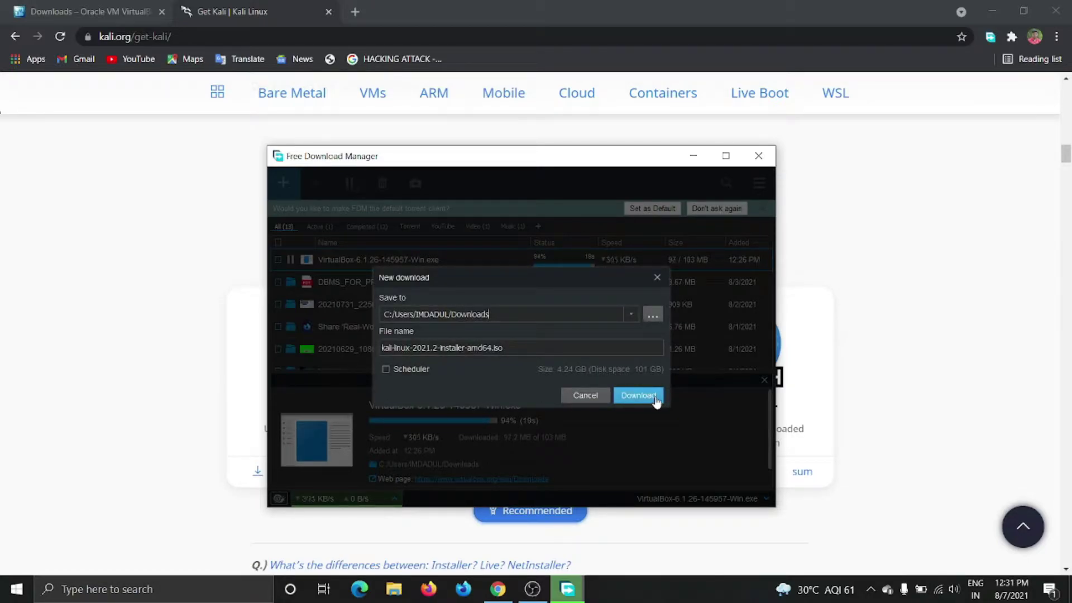
{"action": "left_click", "coordinate": [584, 396]}
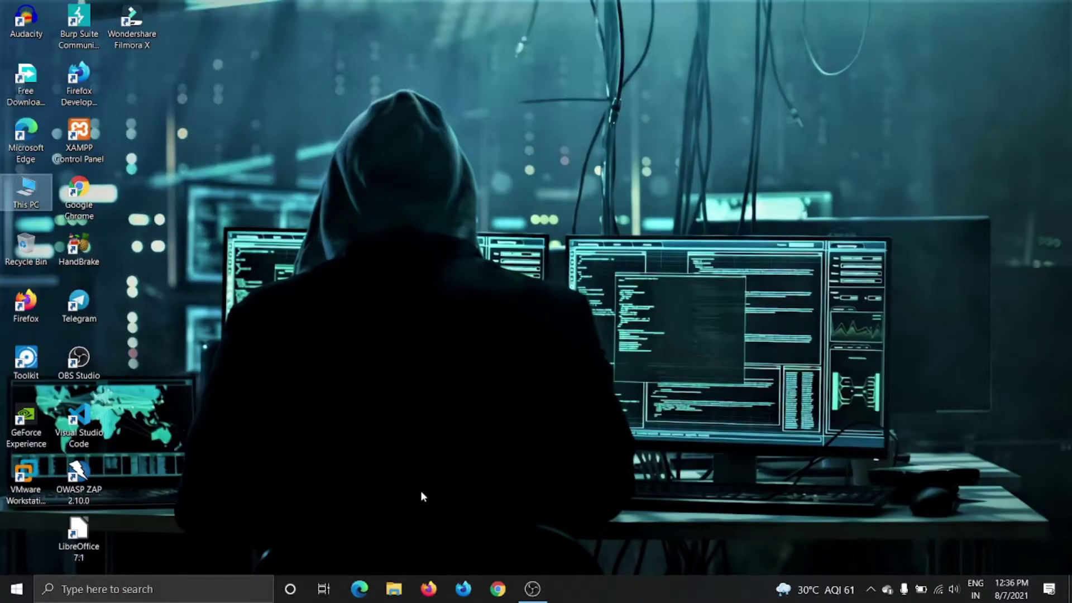
Run the VirtualBox installer from the Downloads folder in File Explorer.
{"action": "left_click", "coordinate": [394, 588]}
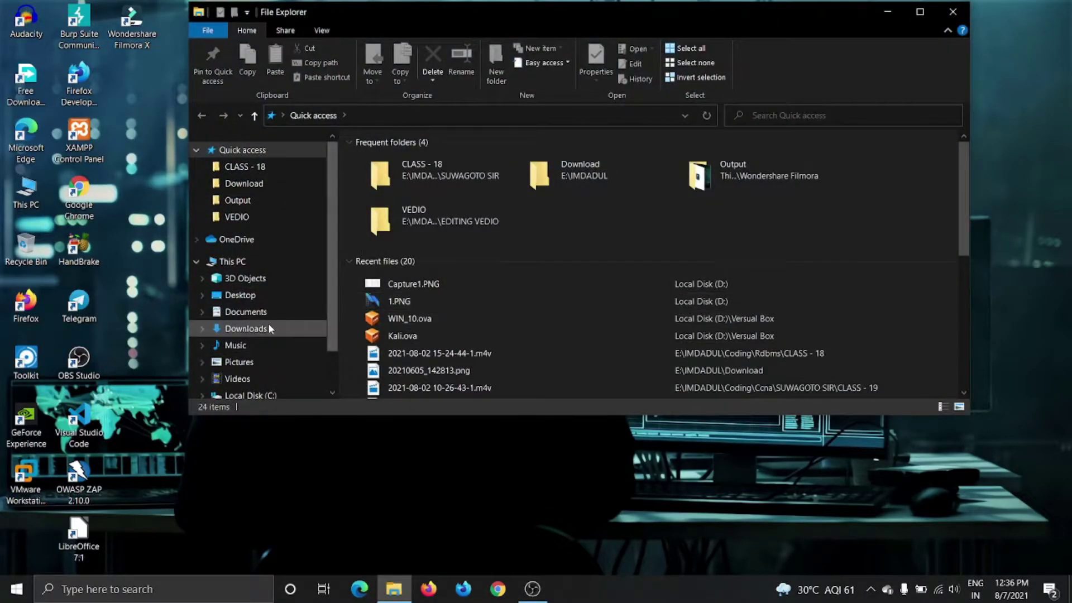
{"action": "left_click", "coordinate": [268, 327]}
{"action": "scroll", "coordinate": [410, 317], "scroll_direction": "down", "scroll_amount": 1}
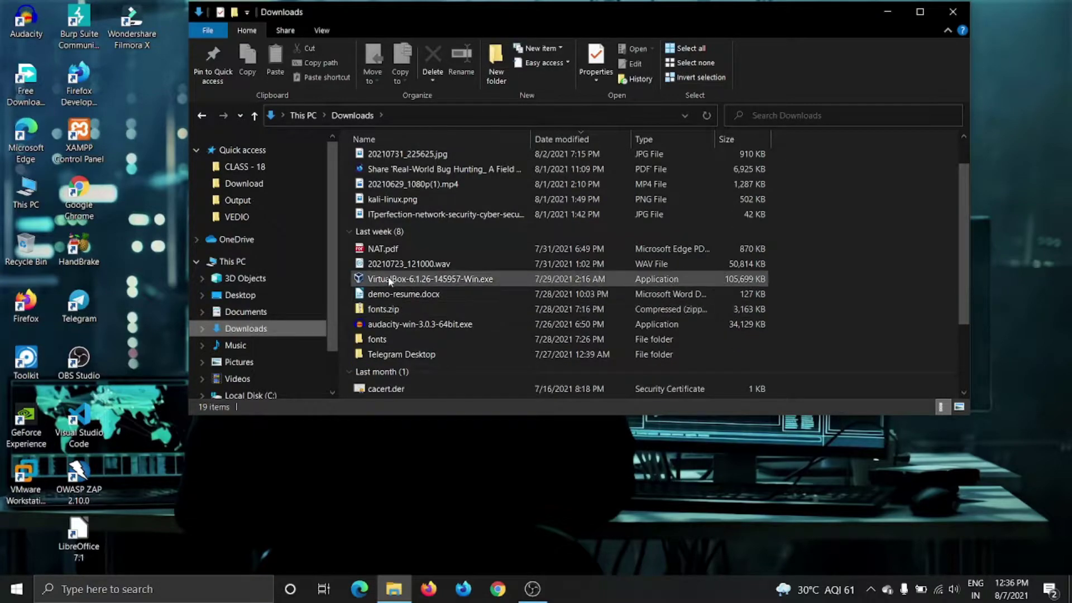
{"action": "left_click", "coordinate": [457, 280]}
{"action": "double_click", "coordinate": [457, 281]}
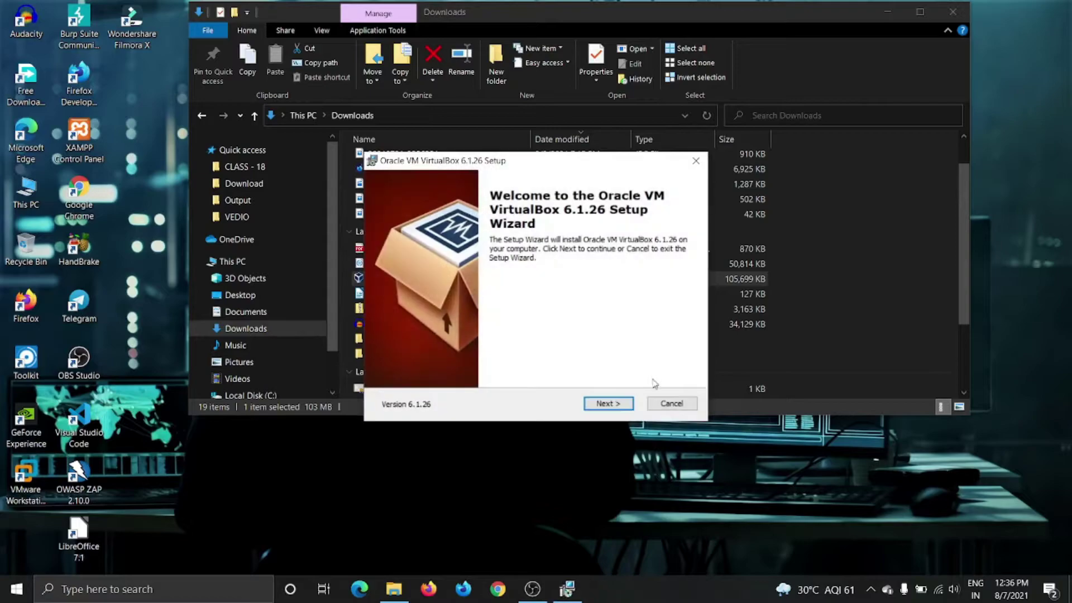
Install VirtualBox 6.1.26 with default features and shortcuts, then finish the setup wizard.
{"action": "left_click", "coordinate": [611, 406]}
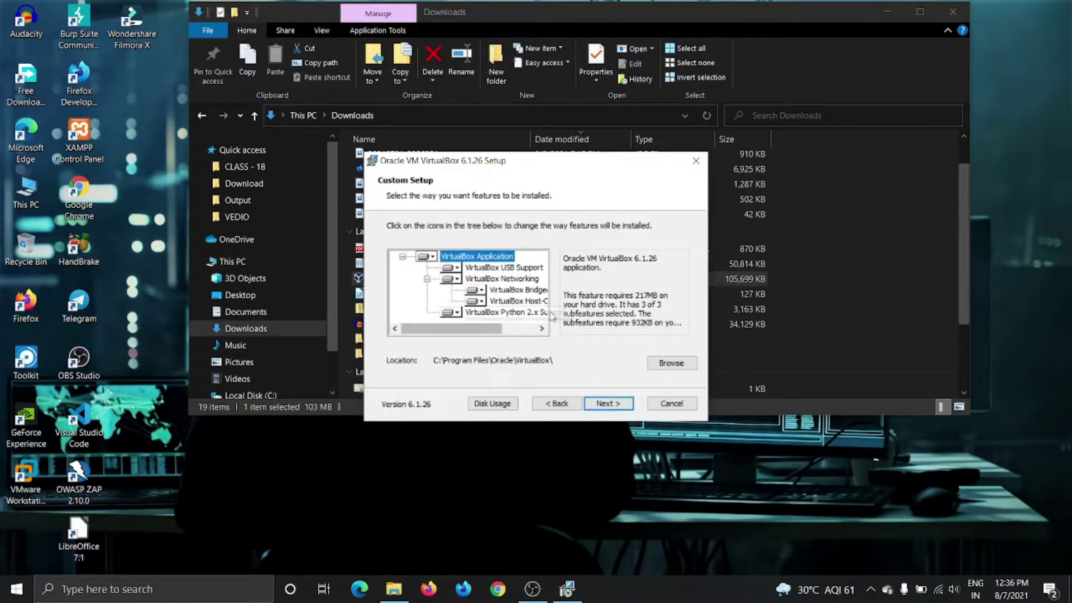
{"action": "left_click", "coordinate": [600, 403]}
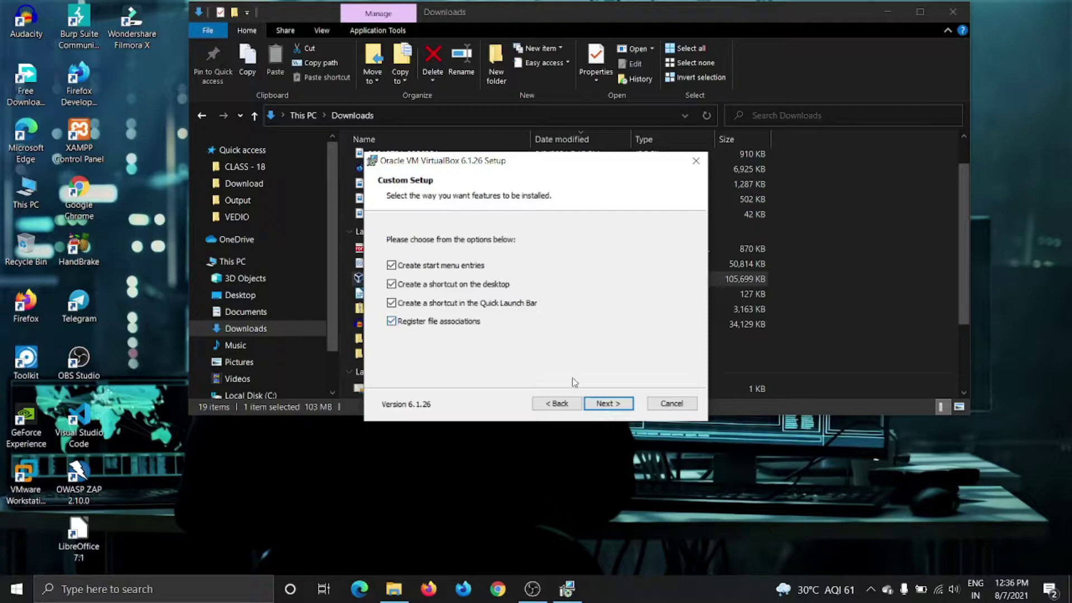
{"action": "left_click", "coordinate": [608, 403]}
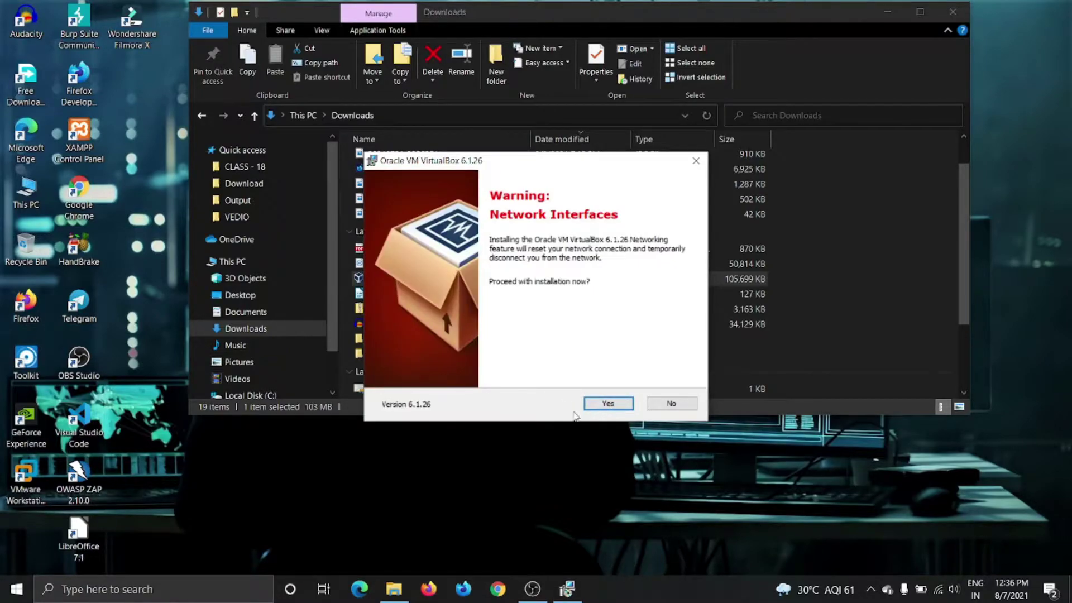
{"action": "left_click", "coordinate": [604, 403]}
{"action": "left_click", "coordinate": [608, 404]}
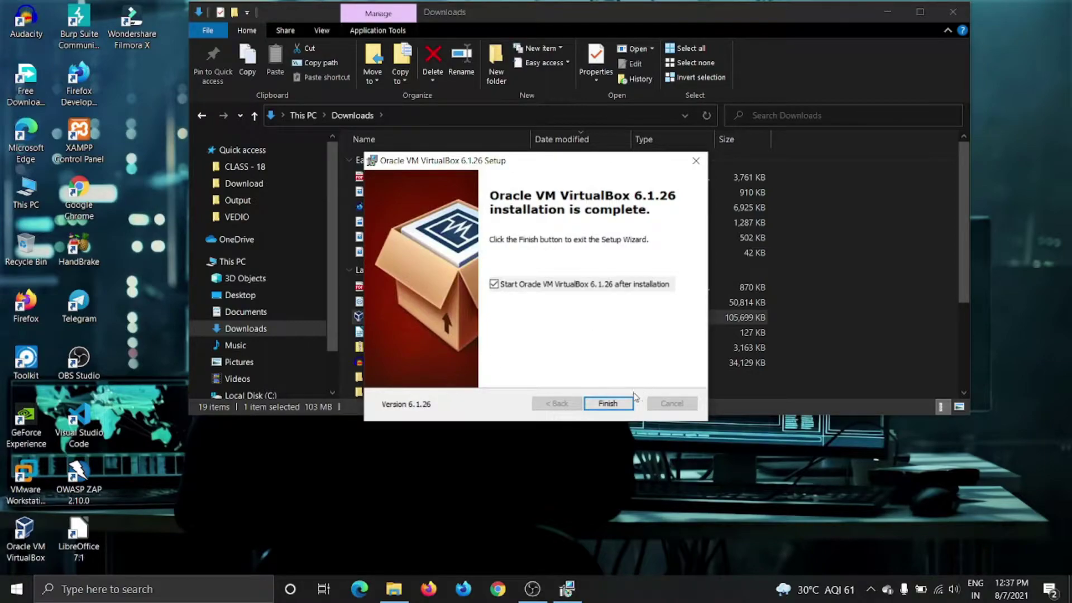
{"action": "left_click", "coordinate": [625, 403]}
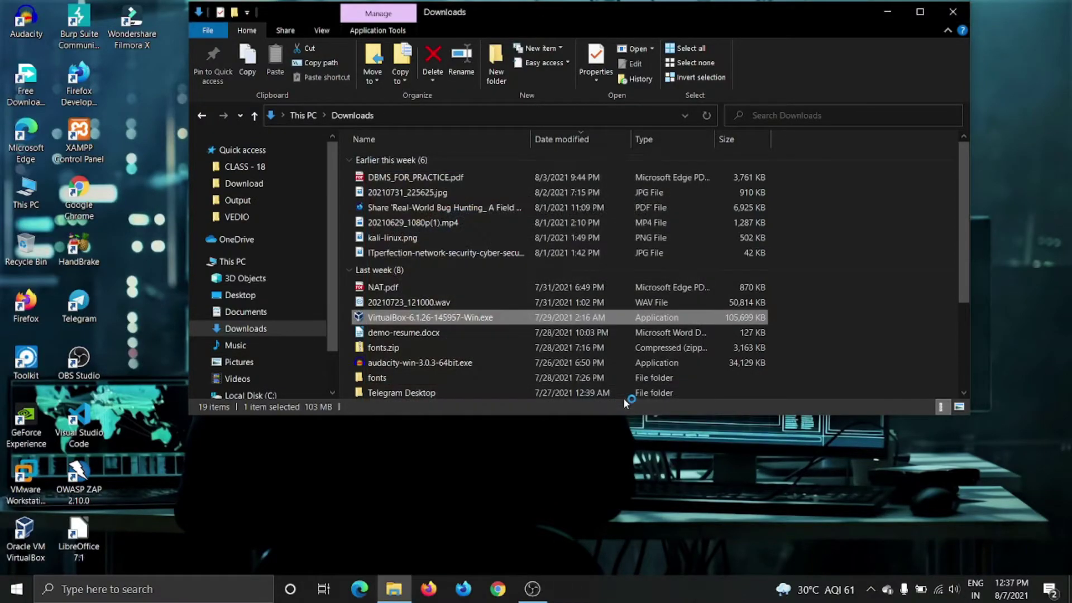
Minimize the Downloads window and download the latest VirtualBox Extension Pack.
{"action": "left_click", "coordinate": [890, 14]}
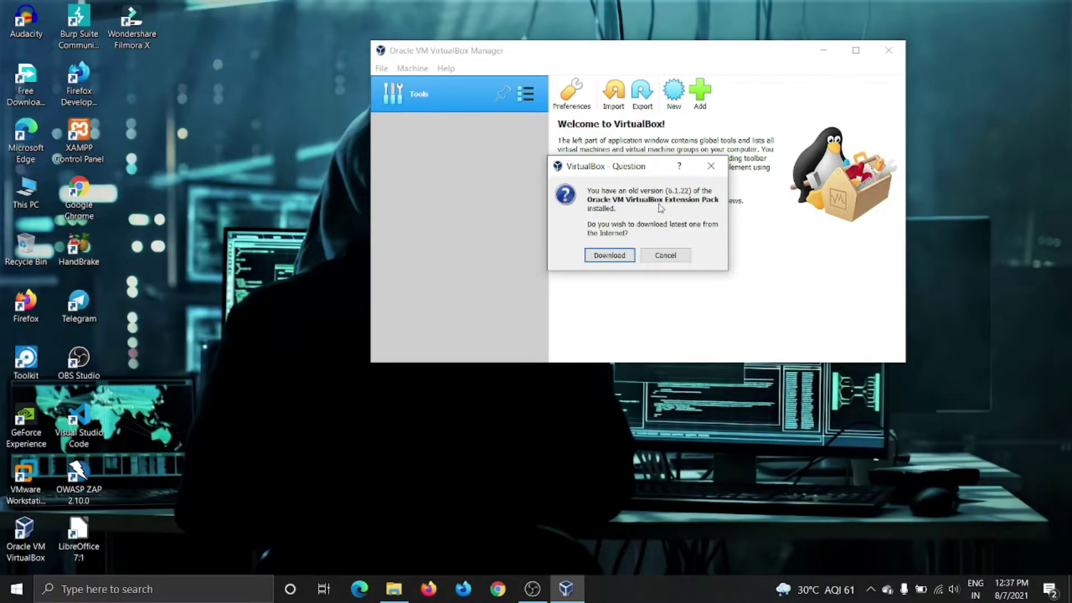
{"action": "left_click", "coordinate": [607, 255]}
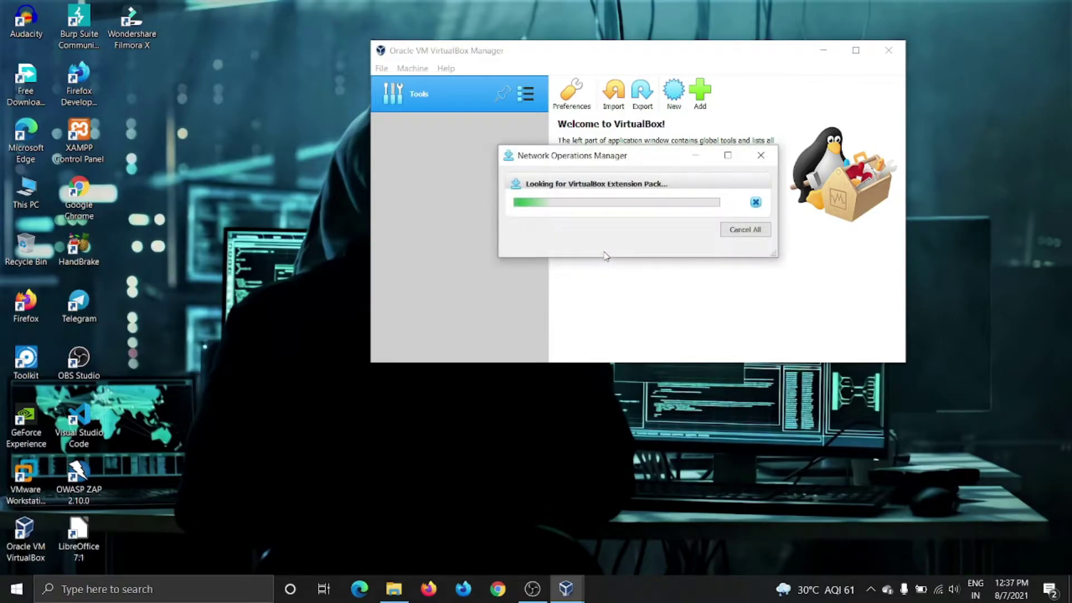
{"action": "left_click", "coordinate": [606, 260]}
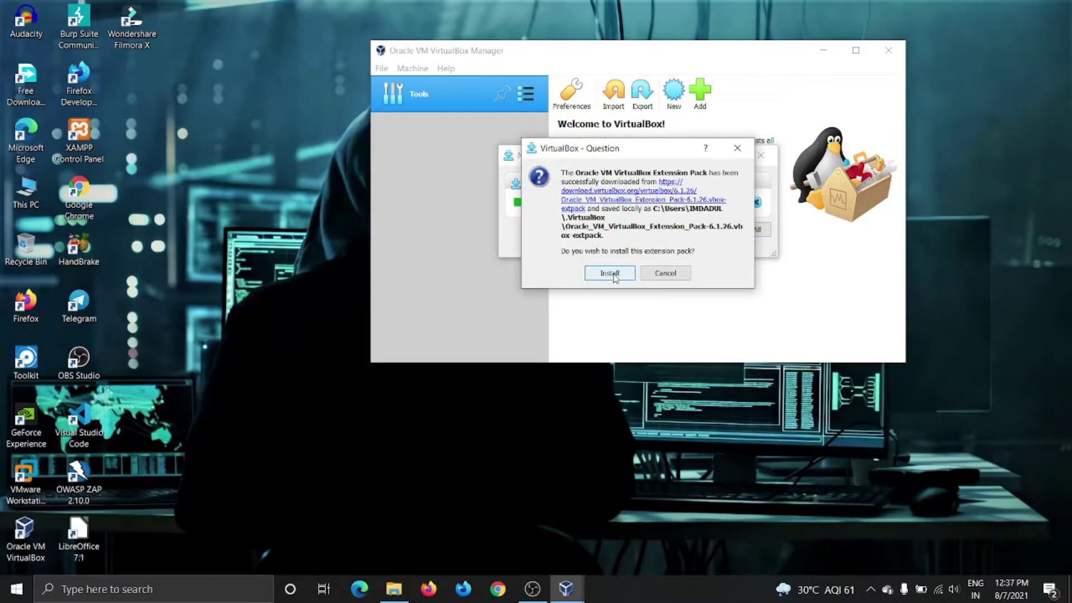
Upgrade the installed Extension Pack from 6.1.22 to 6.1.26, accepting the license.
{"action": "left_click", "coordinate": [614, 277]}
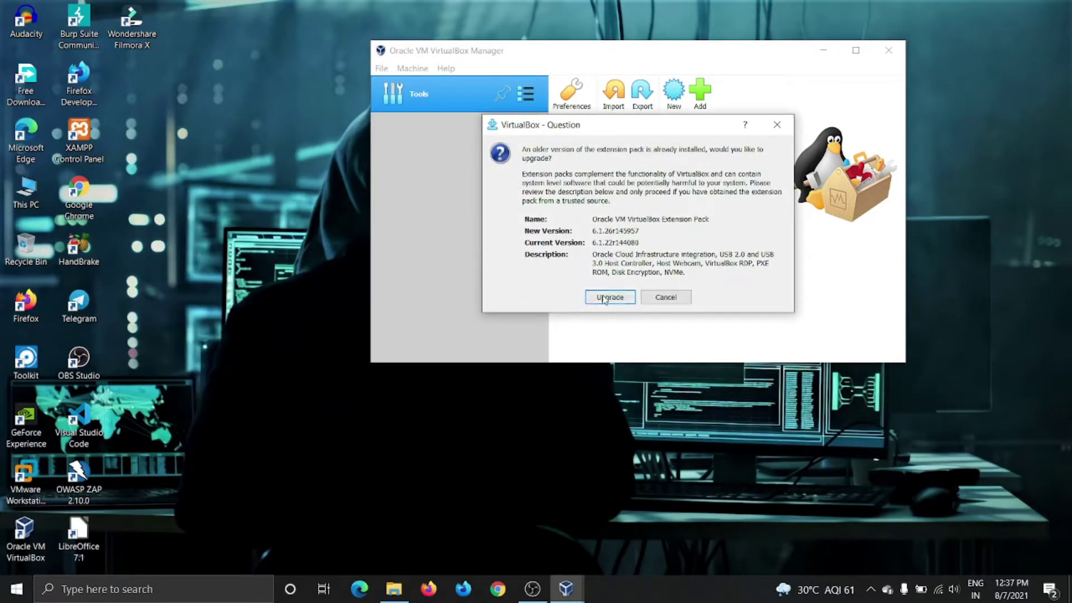
{"action": "left_click", "coordinate": [605, 297]}
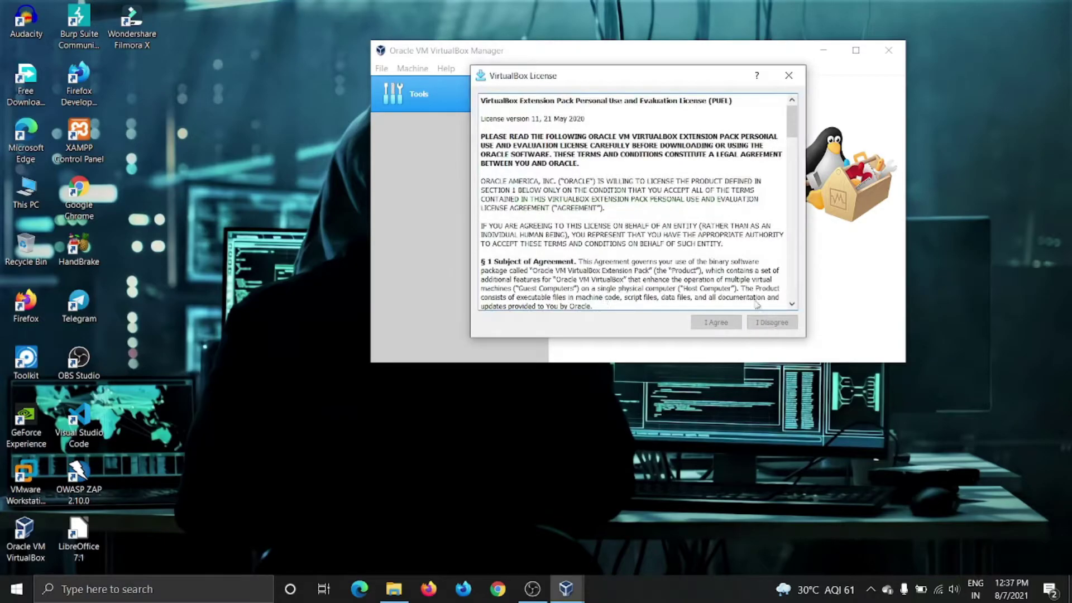
{"action": "scroll", "coordinate": [757, 303], "scroll_direction": "down", "scroll_amount": 15}
{"action": "scroll", "coordinate": [750, 292], "scroll_direction": "down", "scroll_amount": 12}
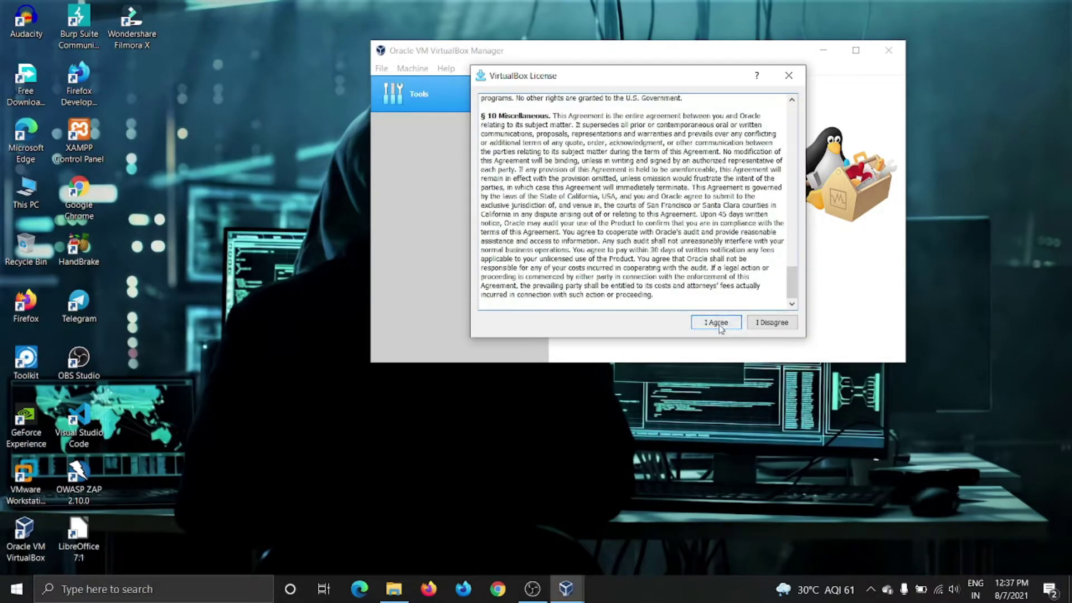
{"action": "left_click", "coordinate": [721, 327]}
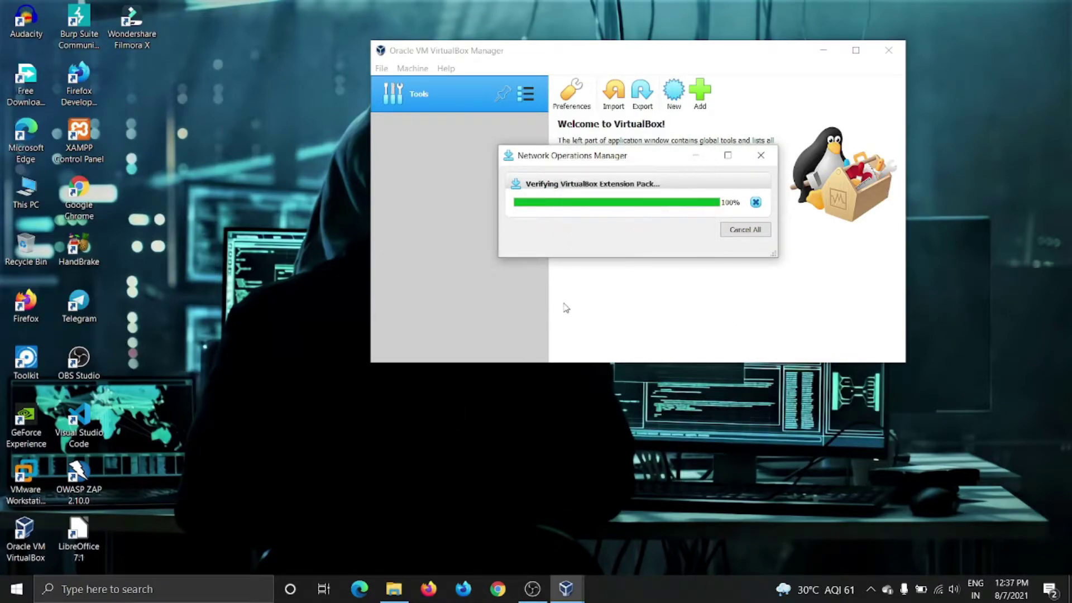
Dismiss the success message and delete the downloaded Extension Pack file.
{"action": "left_click", "coordinate": [634, 245]}
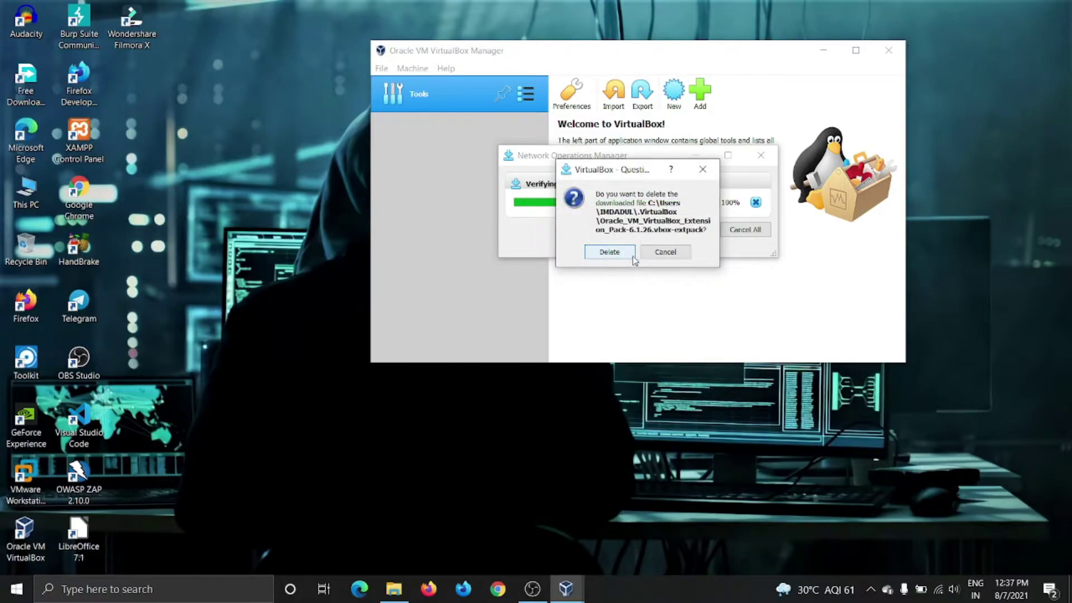
{"action": "left_click", "coordinate": [613, 256]}
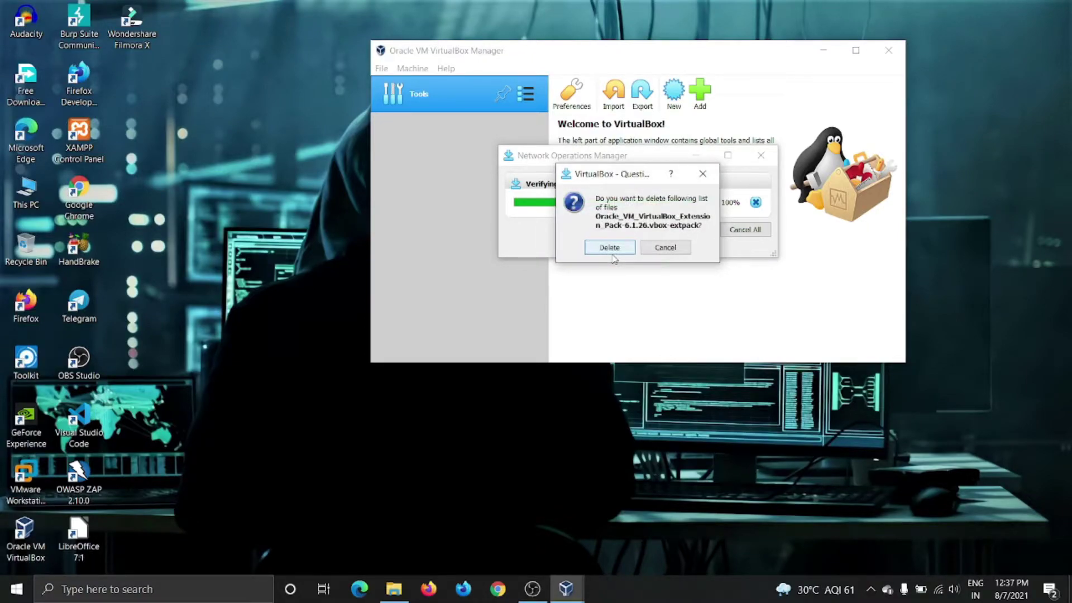
{"action": "left_click", "coordinate": [613, 252]}
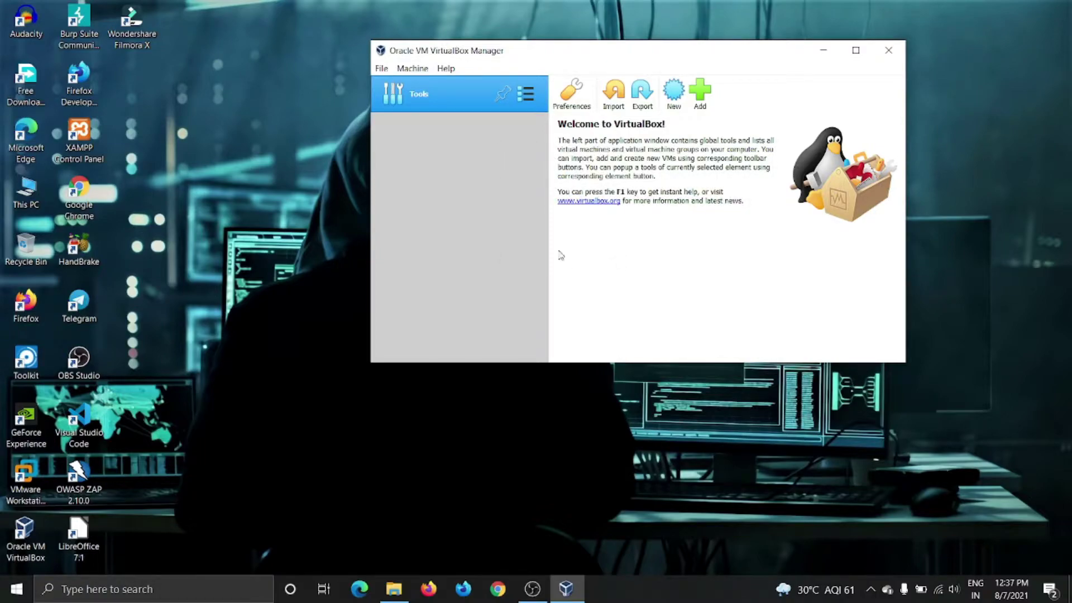
Name the new VM KALI and store it in a new D:\Versual Box\KALI folder.
{"action": "left_click", "coordinate": [673, 92]}
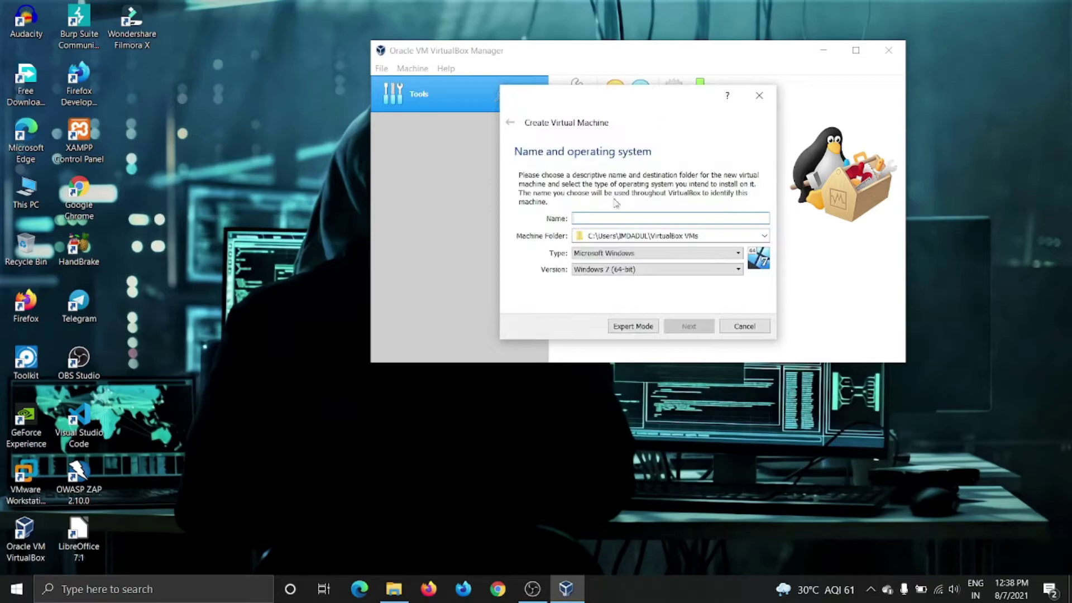
{"action": "type", "text": "KALI"}
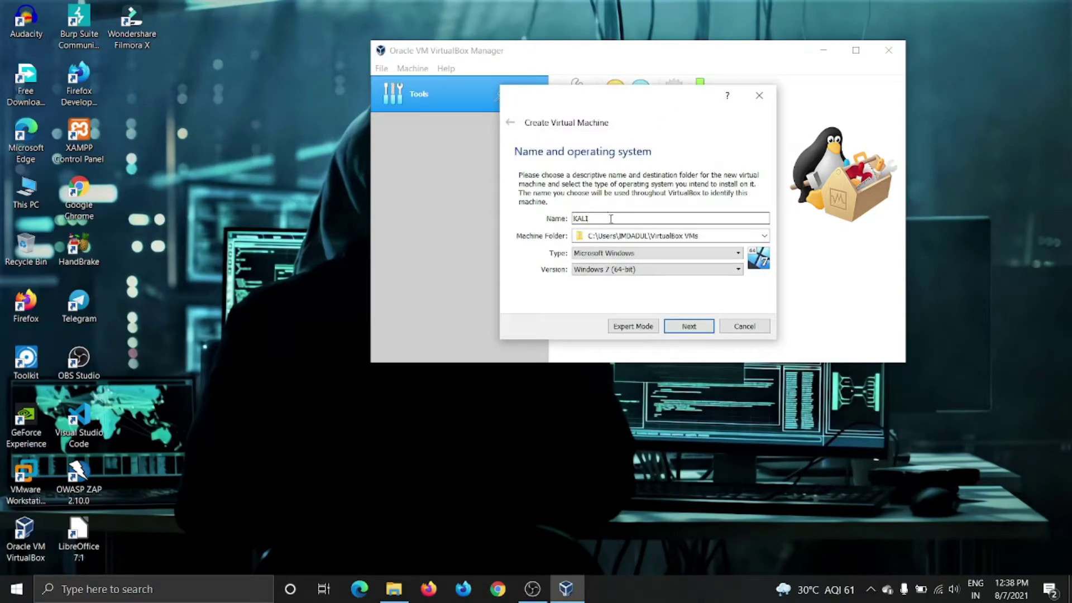
{"action": "left_click", "coordinate": [764, 235]}
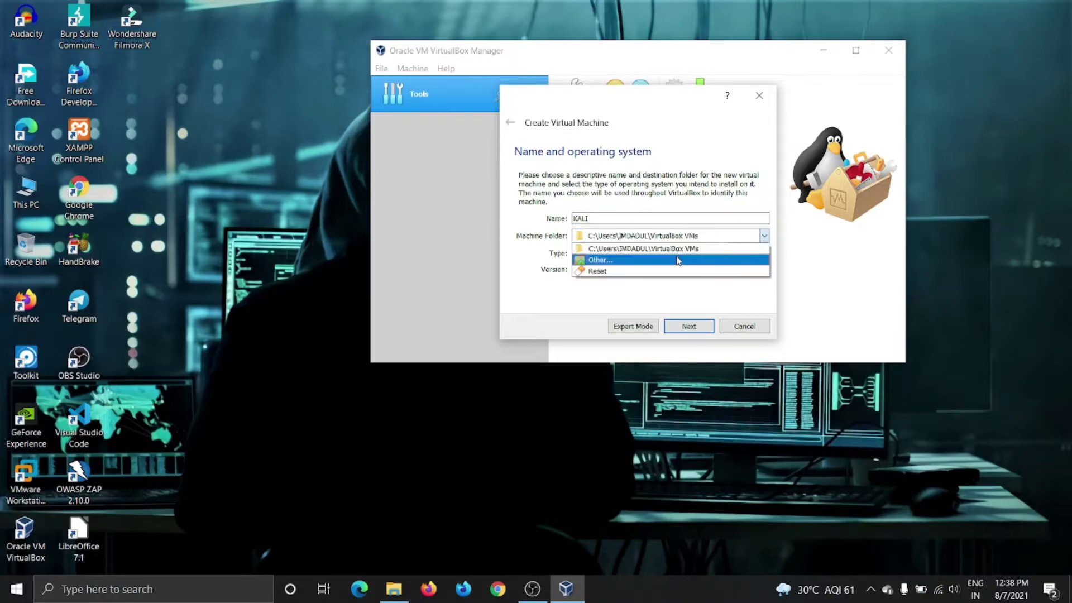
{"action": "left_click", "coordinate": [677, 261]}
{"action": "scroll", "coordinate": [559, 321], "scroll_direction": "down", "scroll_amount": 2}
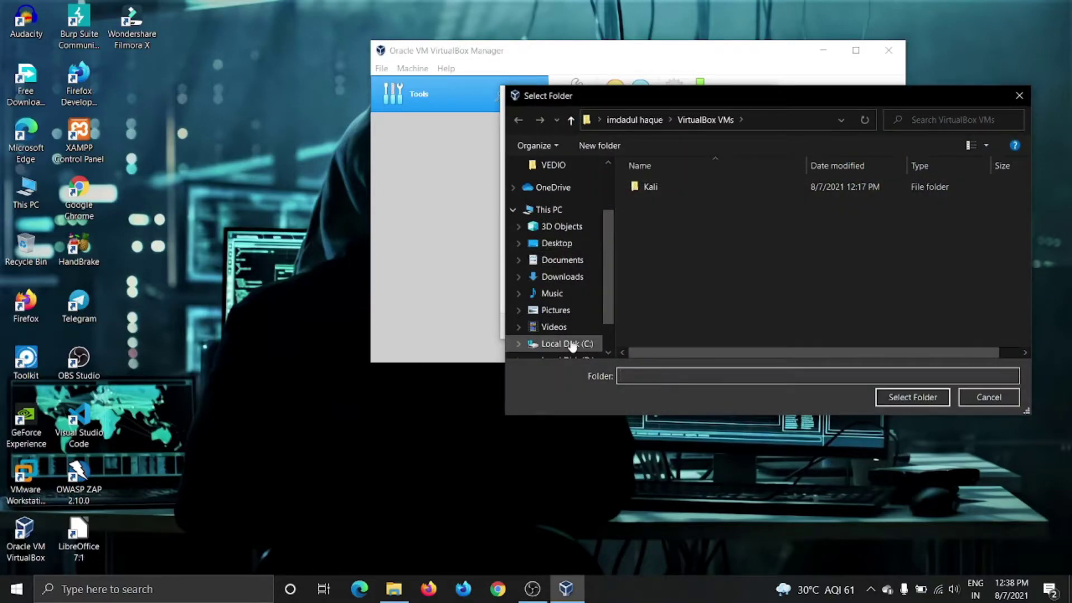
{"action": "scroll", "coordinate": [572, 347], "scroll_direction": "down", "scroll_amount": 1}
{"action": "left_click", "coordinate": [567, 322]}
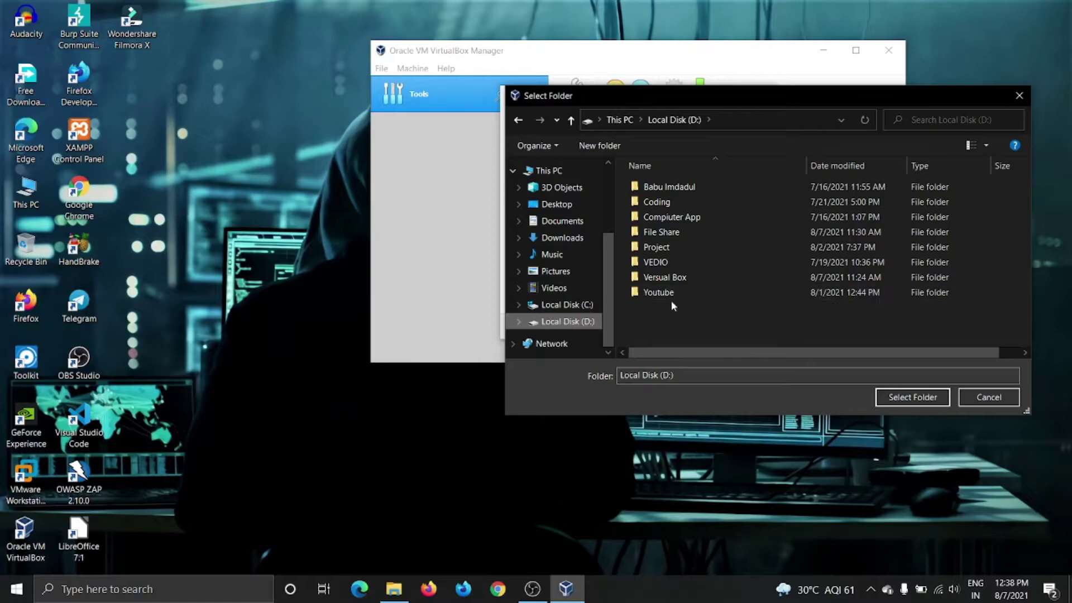
{"action": "double_click", "coordinate": [673, 278]}
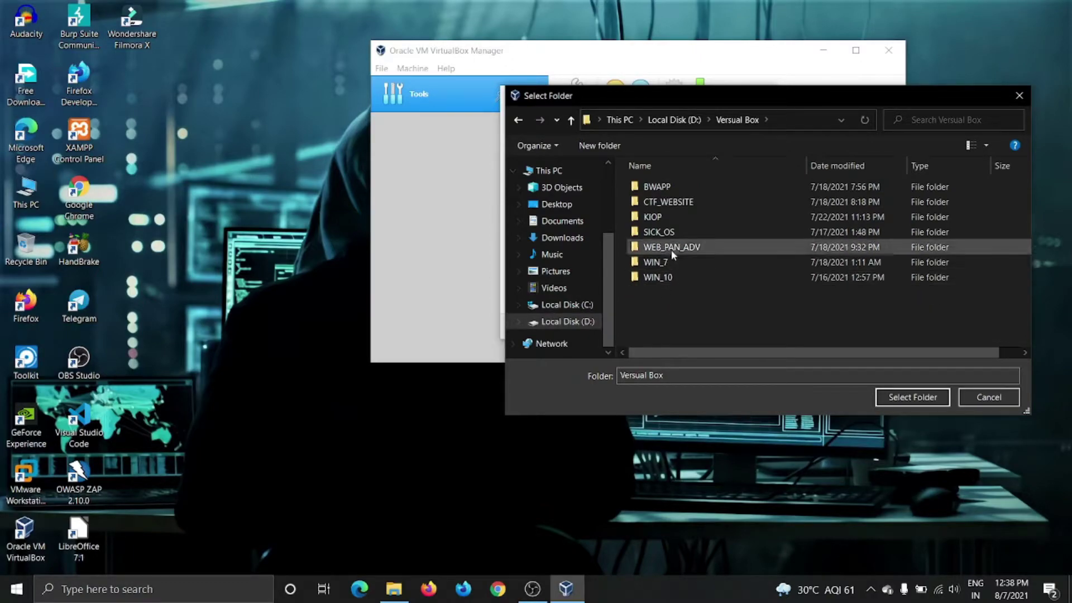
{"action": "right_click", "coordinate": [720, 310]}
{"action": "mouse_move", "coordinate": [752, 441]}
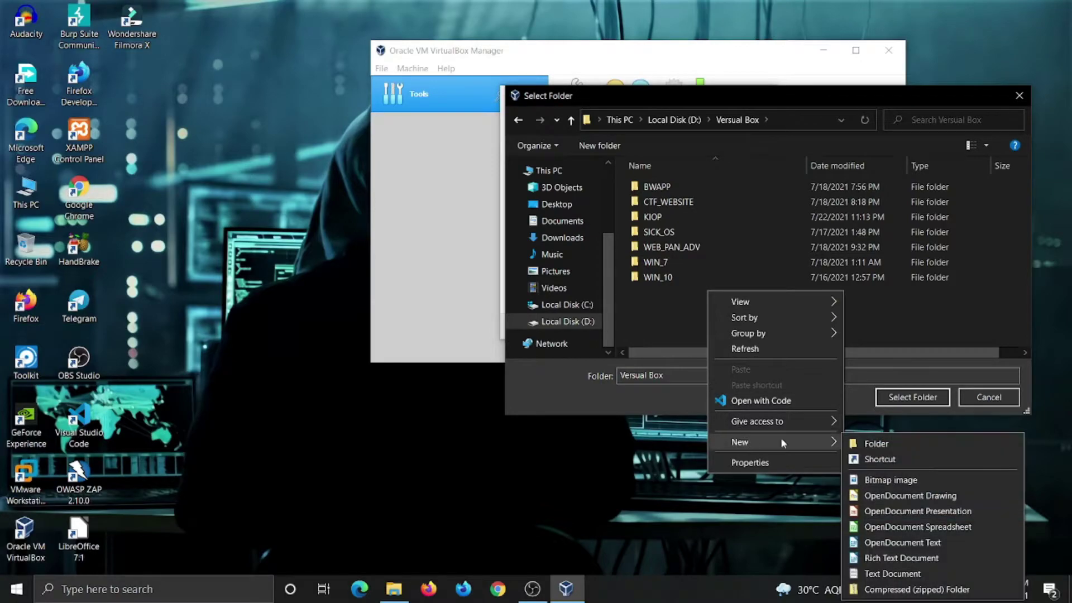
{"action": "left_click", "coordinate": [859, 443]}
{"action": "type", "text": "KALI"}
{"action": "key", "text": "Return"}
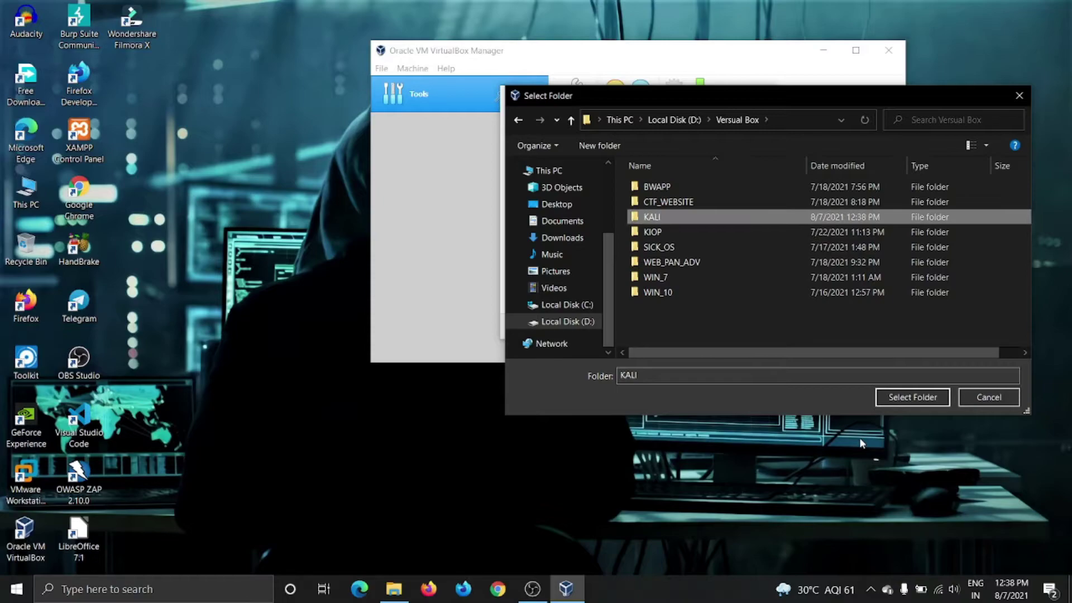
{"action": "left_click", "coordinate": [927, 398]}
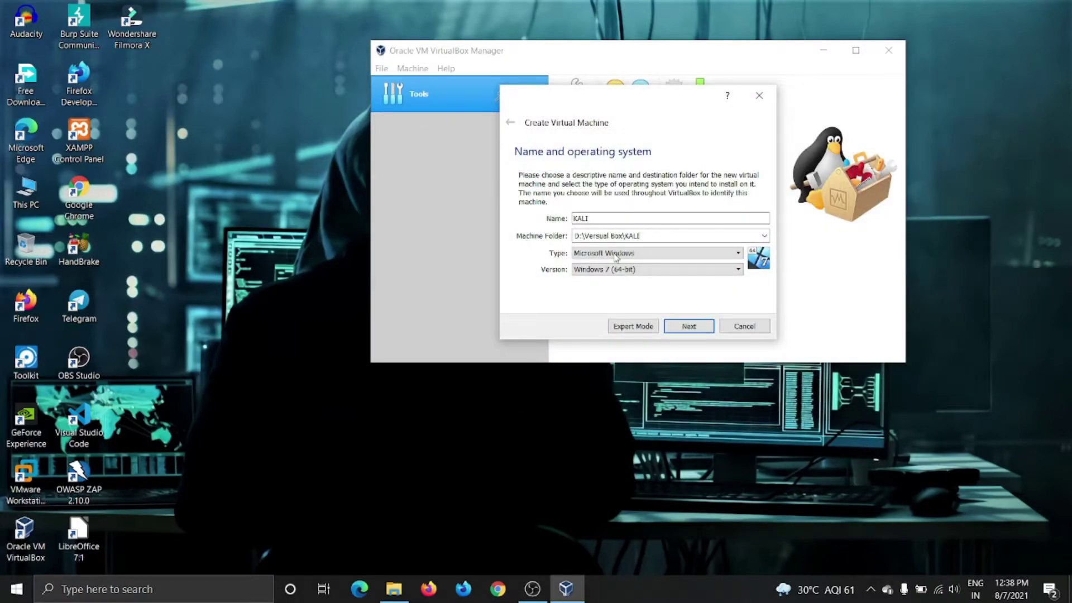
Set the VM type to Linux, version Debian (64-bit), and continue to memory size.
{"action": "left_click", "coordinate": [664, 254]}
{"action": "left_click", "coordinate": [653, 272]}
{"action": "left_click", "coordinate": [649, 270]}
{"action": "left_click", "coordinate": [640, 287]}
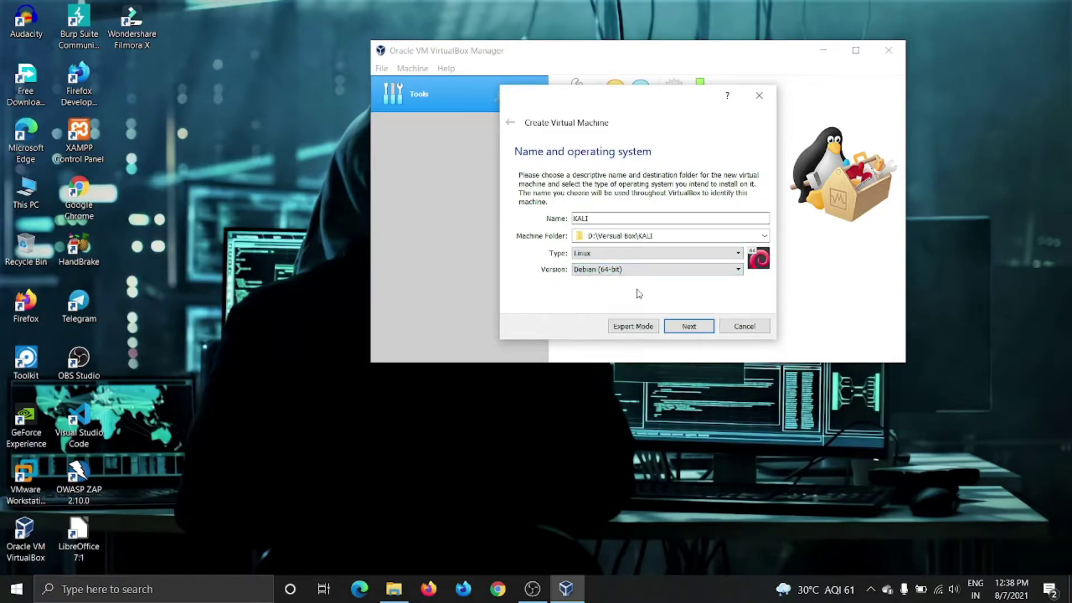
{"action": "left_click", "coordinate": [708, 329]}
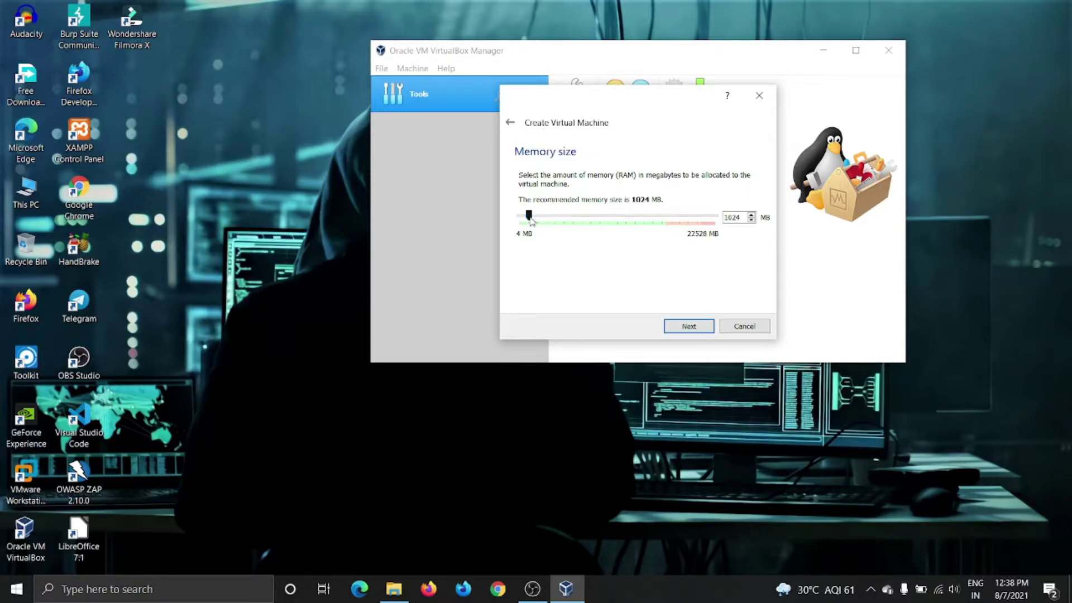
Give the KALI VM 4096 MB of memory and choose to create a new virtual disk.
{"action": "left_click_drag", "start_coordinate": [529, 219], "coordinate": [556, 218]}
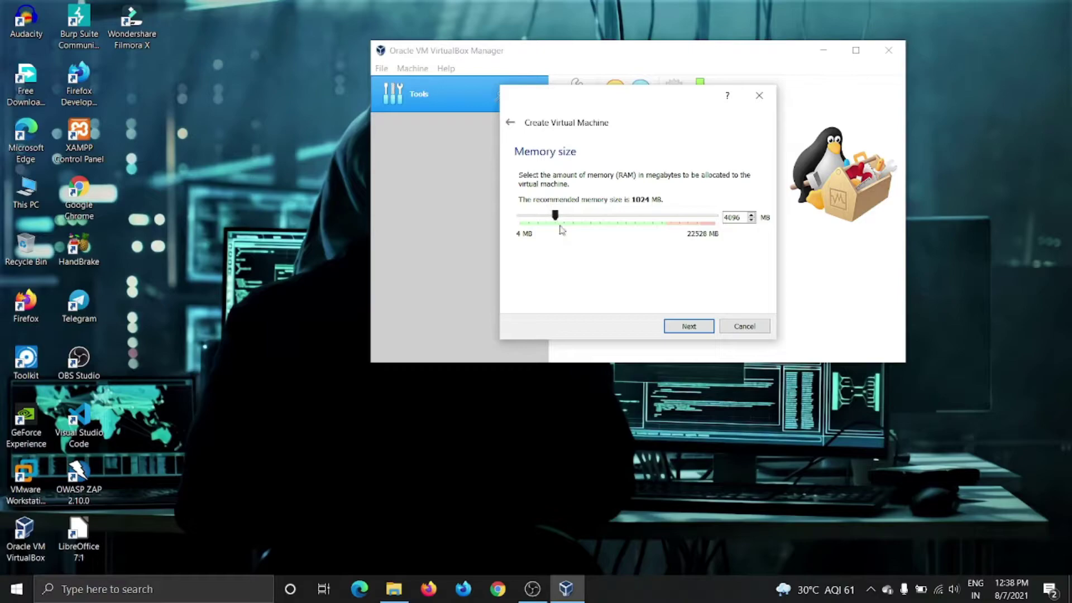
{"action": "left_click", "coordinate": [694, 330]}
{"action": "left_click", "coordinate": [694, 330]}
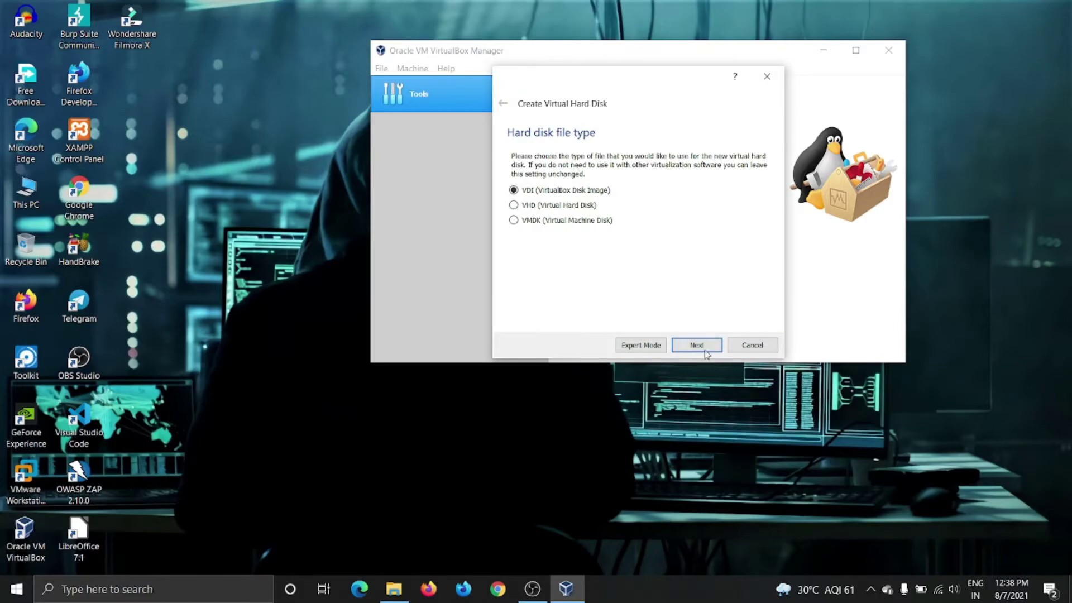
Create a 30.41 GB VDI virtual hard disk to finish the KALI machine.
{"action": "left_click", "coordinate": [706, 351]}
{"action": "left_click", "coordinate": [698, 345]}
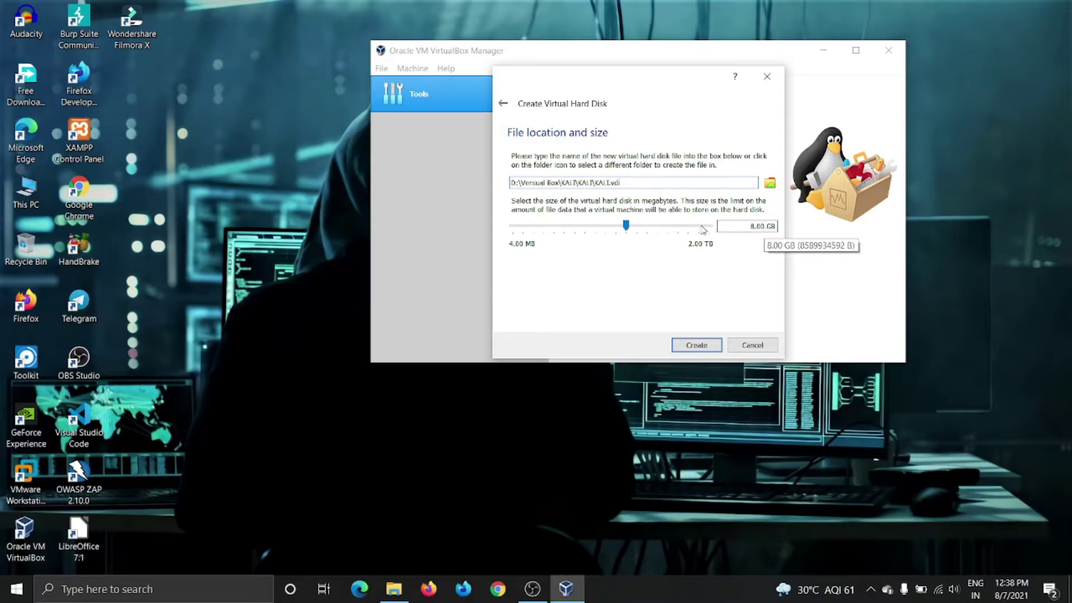
{"action": "left_click_drag", "start_coordinate": [626, 226], "coordinate": [647, 229]}
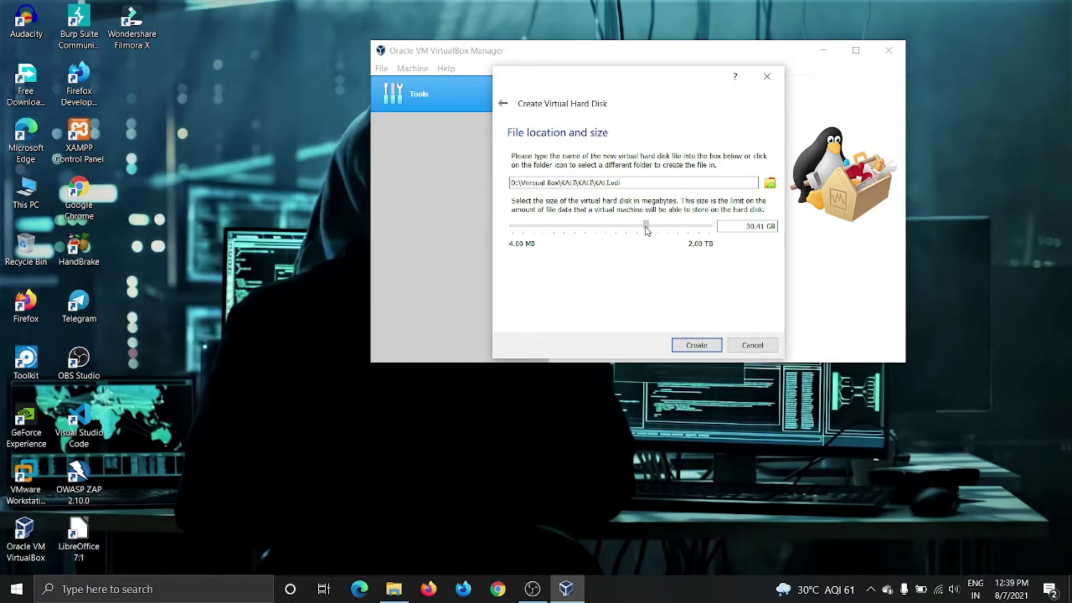
{"action": "left_click", "coordinate": [703, 346]}
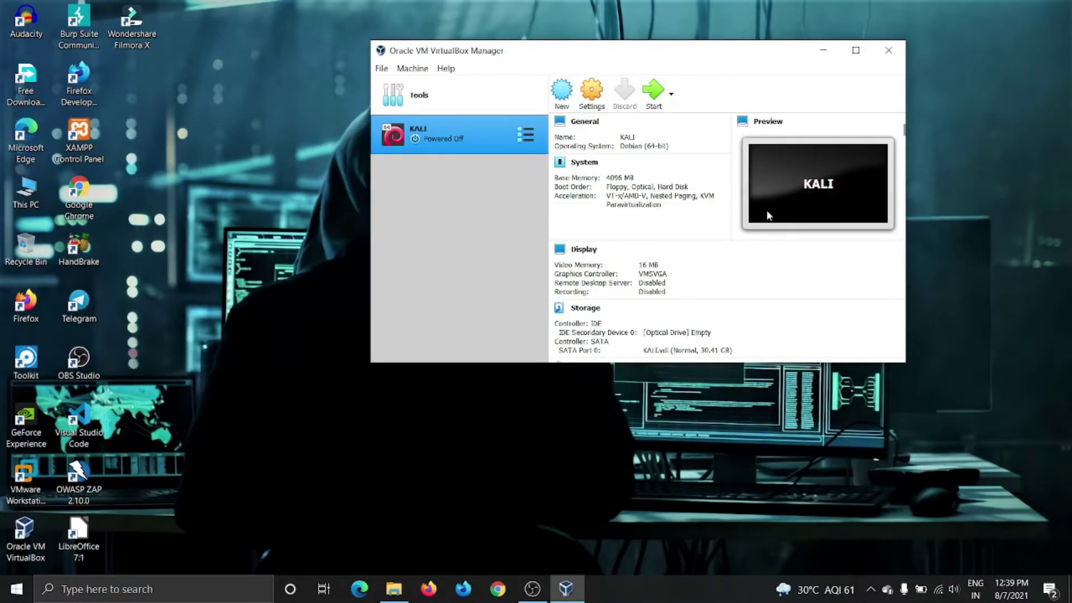
In KALI's settings, set 2 processors and toggle the audio option.
{"action": "left_click", "coordinate": [590, 92]}
{"action": "left_click", "coordinate": [482, 101]}
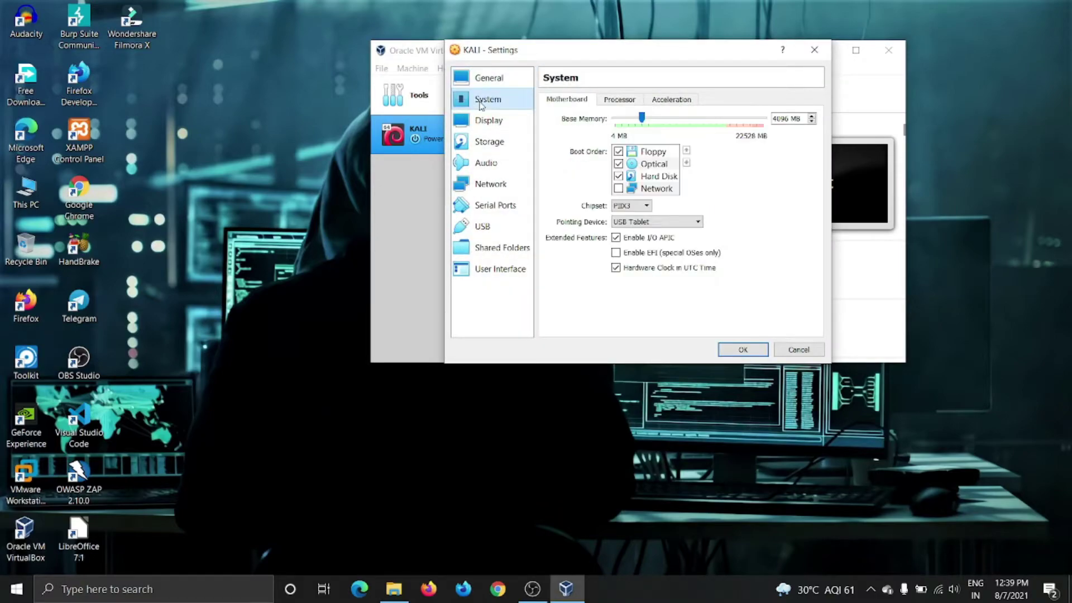
{"action": "left_click", "coordinate": [621, 100]}
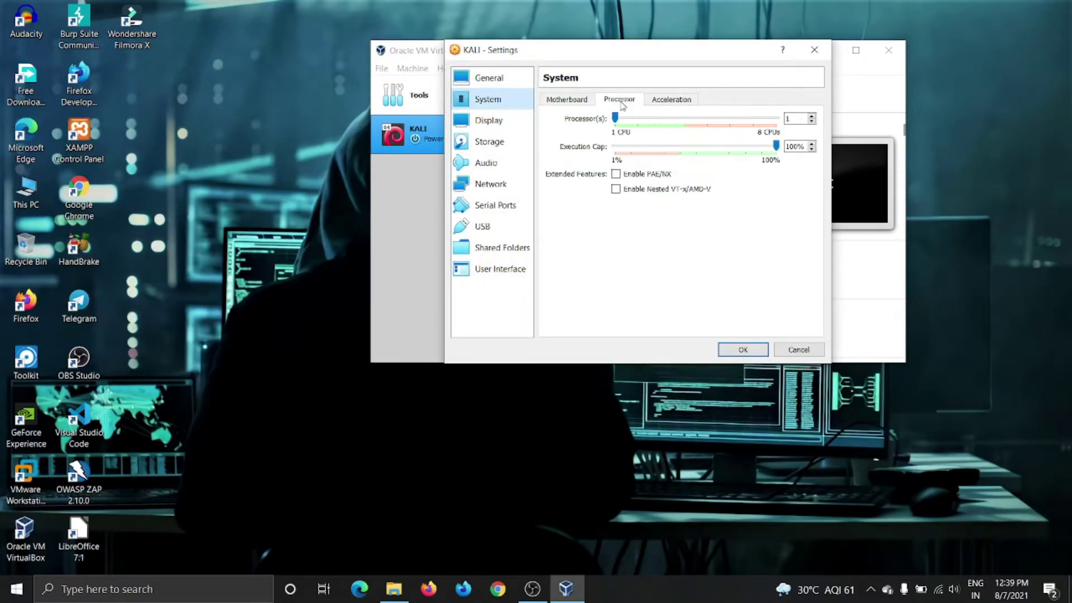
{"action": "left_click", "coordinate": [811, 116]}
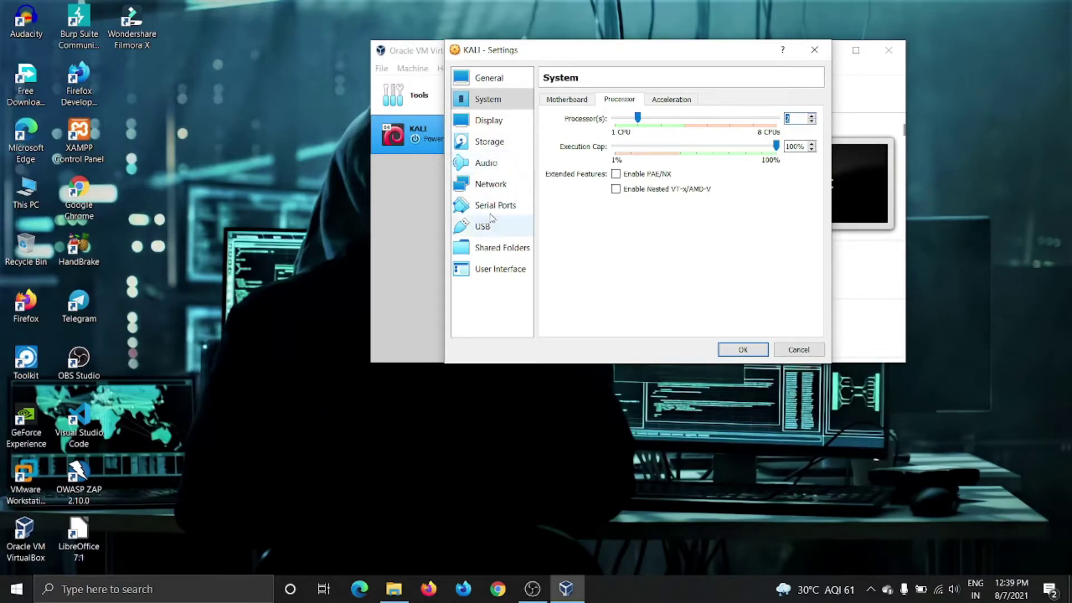
{"action": "left_click", "coordinate": [485, 162]}
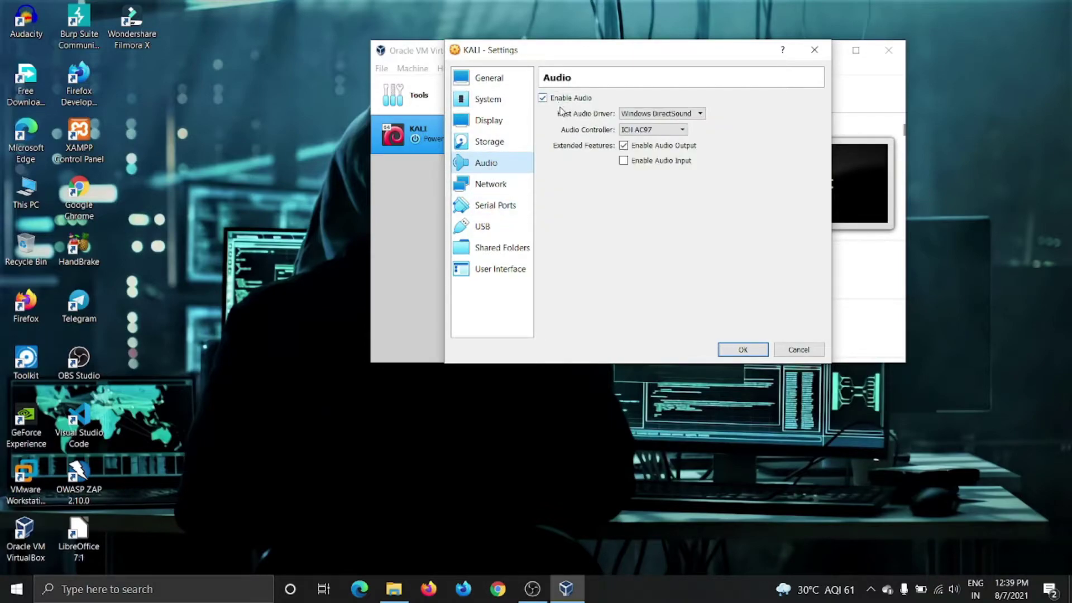
{"action": "left_click", "coordinate": [541, 101]}
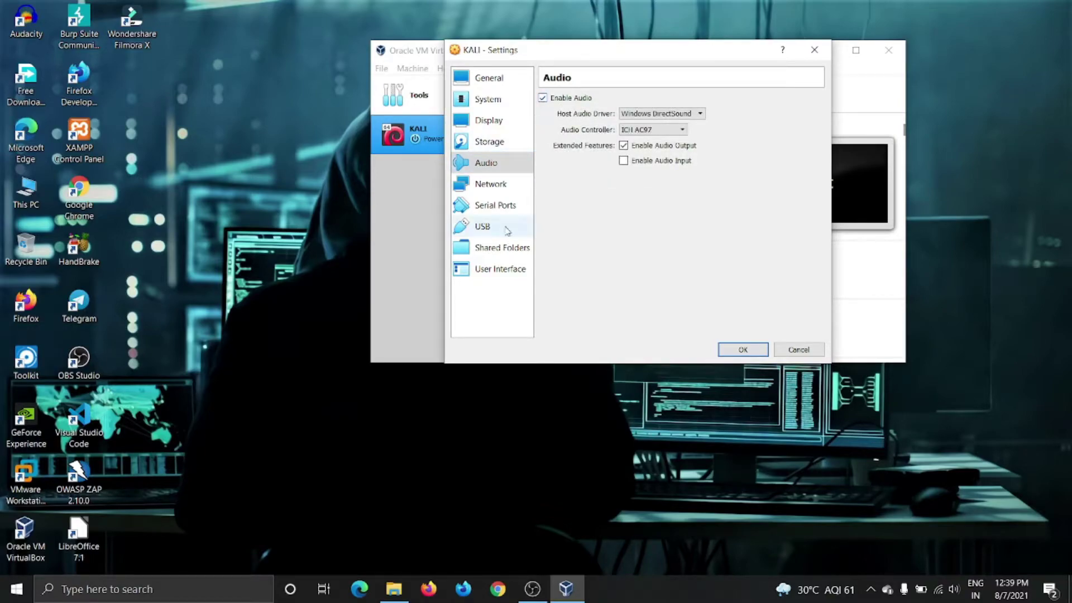
Attach the network adapter as Bridged Adapter, save the settings and start the VM.
{"action": "left_click", "coordinate": [509, 190]}
{"action": "left_click", "coordinate": [684, 134]}
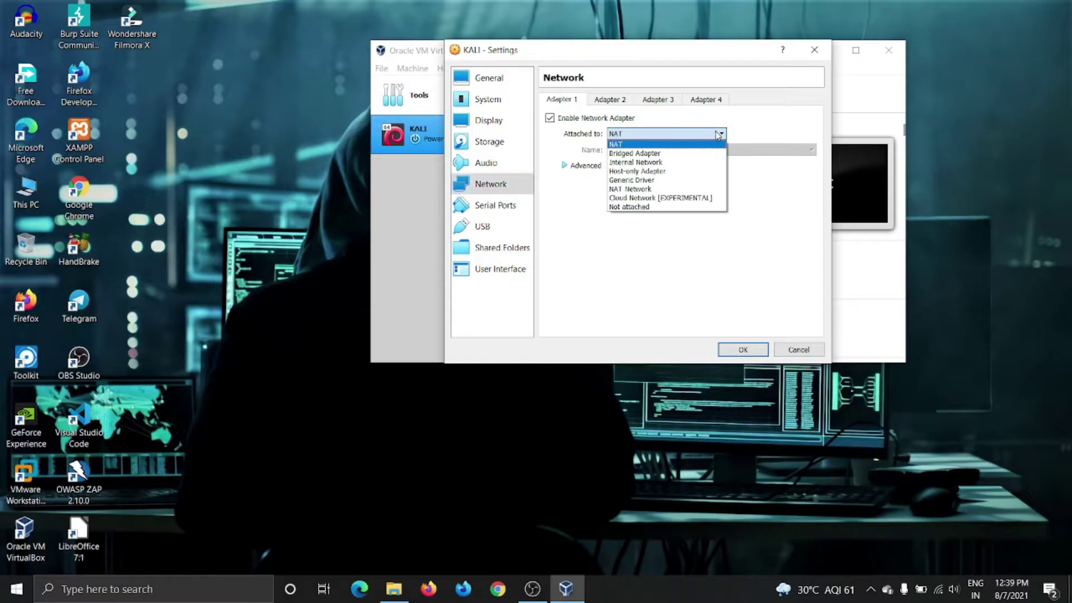
{"action": "left_click", "coordinate": [681, 144]}
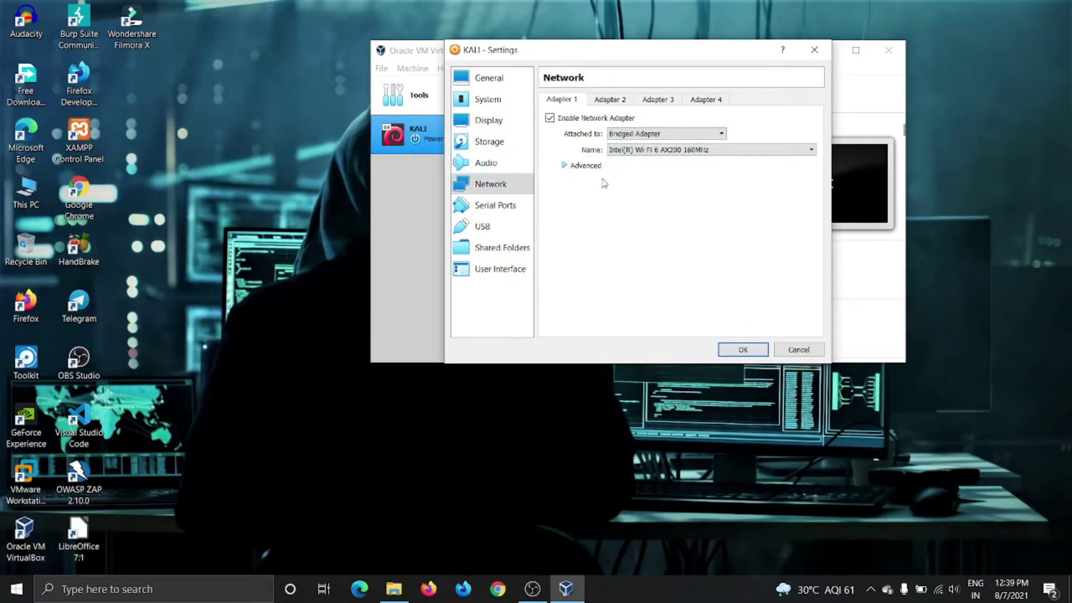
{"action": "left_click", "coordinate": [742, 350]}
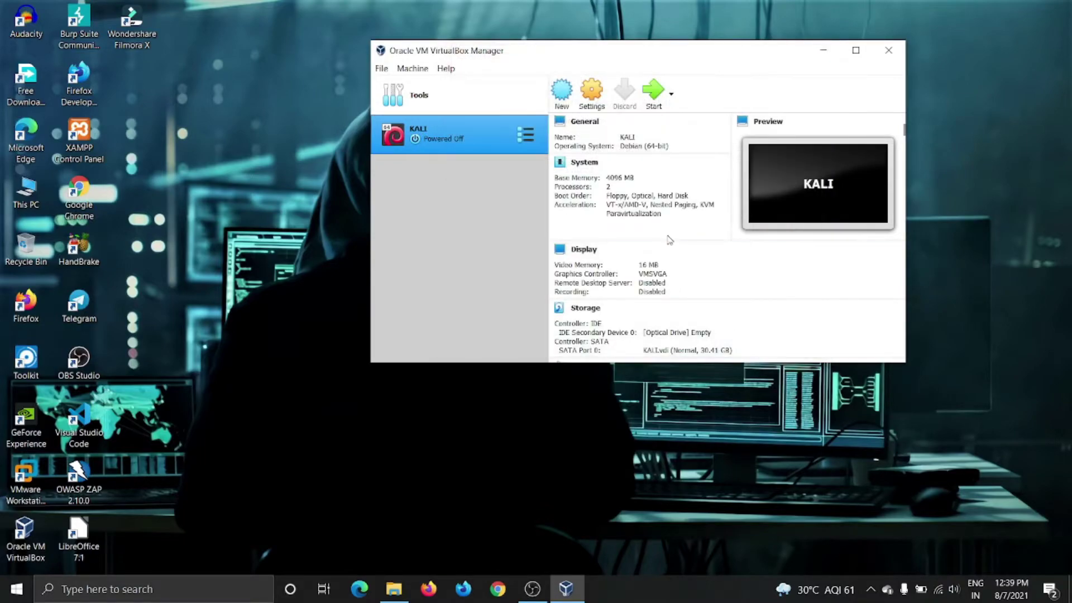
{"action": "left_click", "coordinate": [649, 99]}
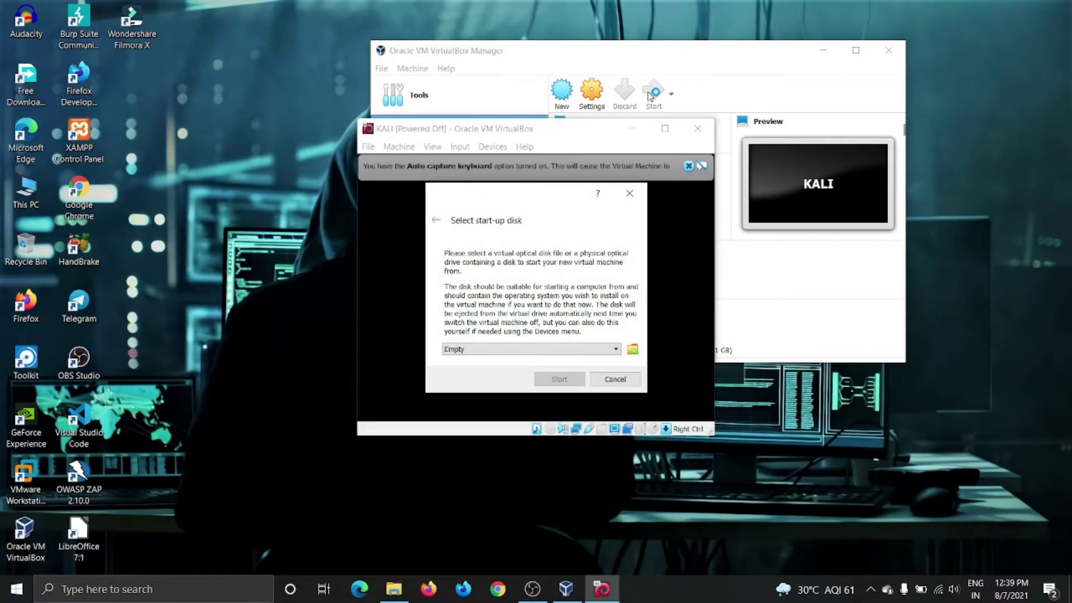
Add an optical disk image, browsing to kali-linux-2020.4.iso in D:\File Share\KALI.
{"action": "left_click", "coordinate": [632, 350]}
{"action": "left_click", "coordinate": [371, 247]}
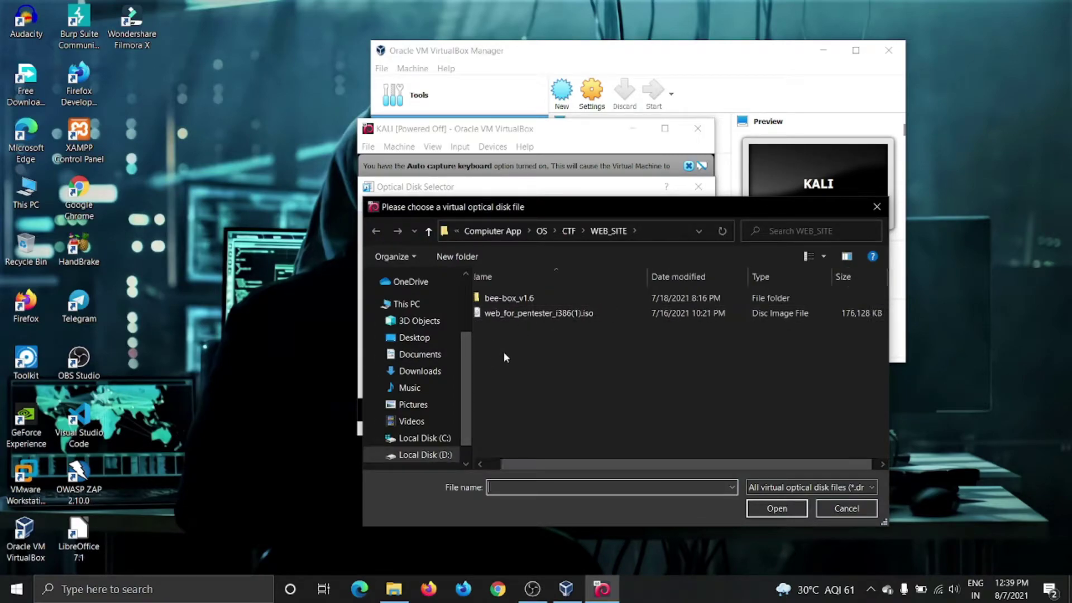
{"action": "left_click", "coordinate": [539, 231]}
{"action": "scroll", "coordinate": [434, 409], "scroll_direction": "down", "scroll_amount": 1}
{"action": "left_click", "coordinate": [427, 436]}
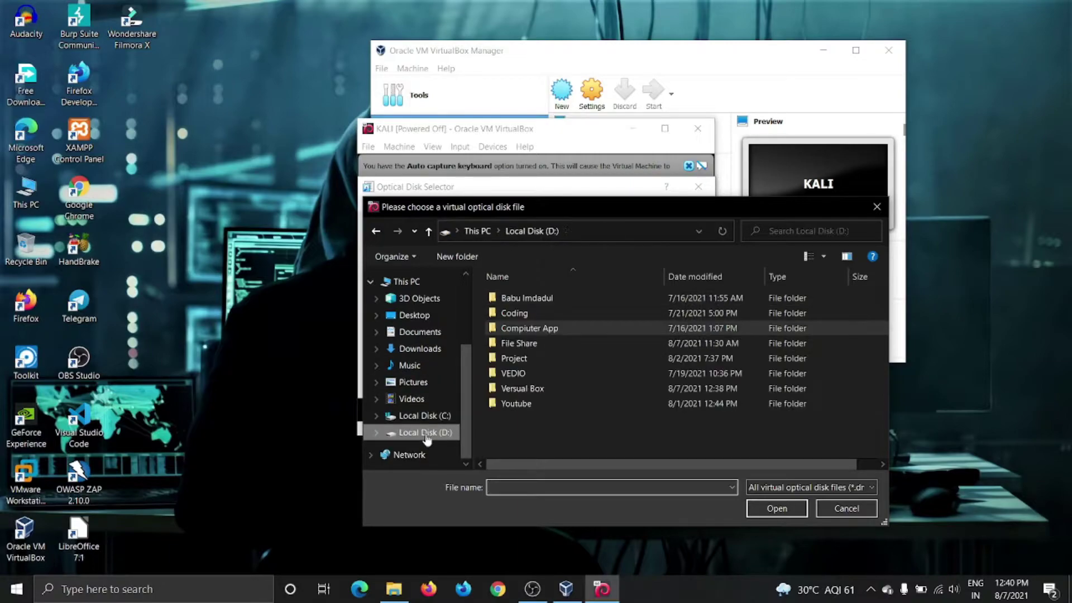
{"action": "double_click", "coordinate": [524, 346]}
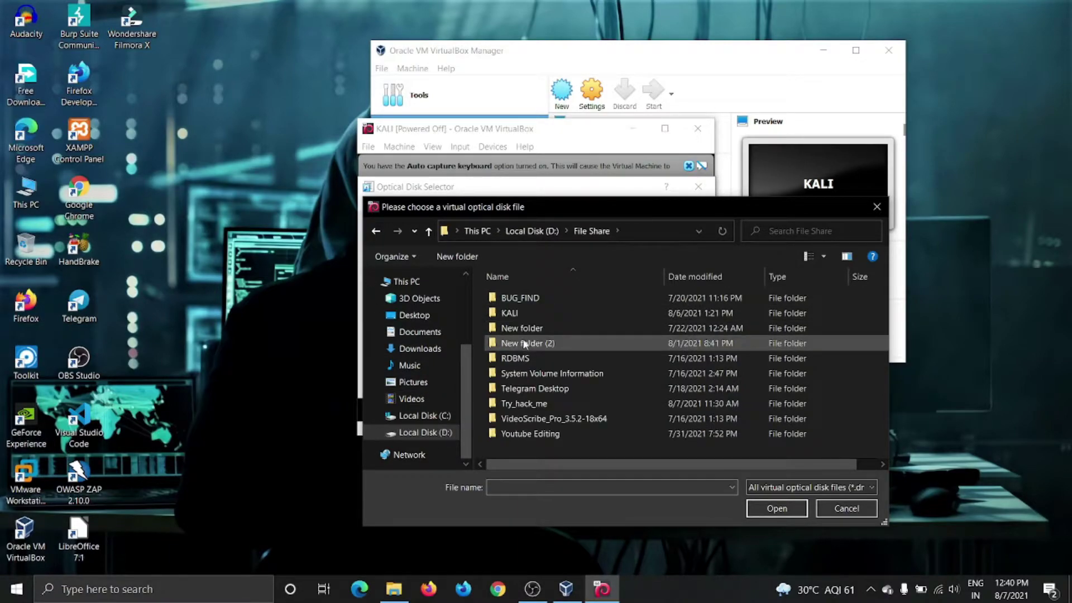
{"action": "double_click", "coordinate": [510, 313]}
{"action": "left_click", "coordinate": [518, 299]}
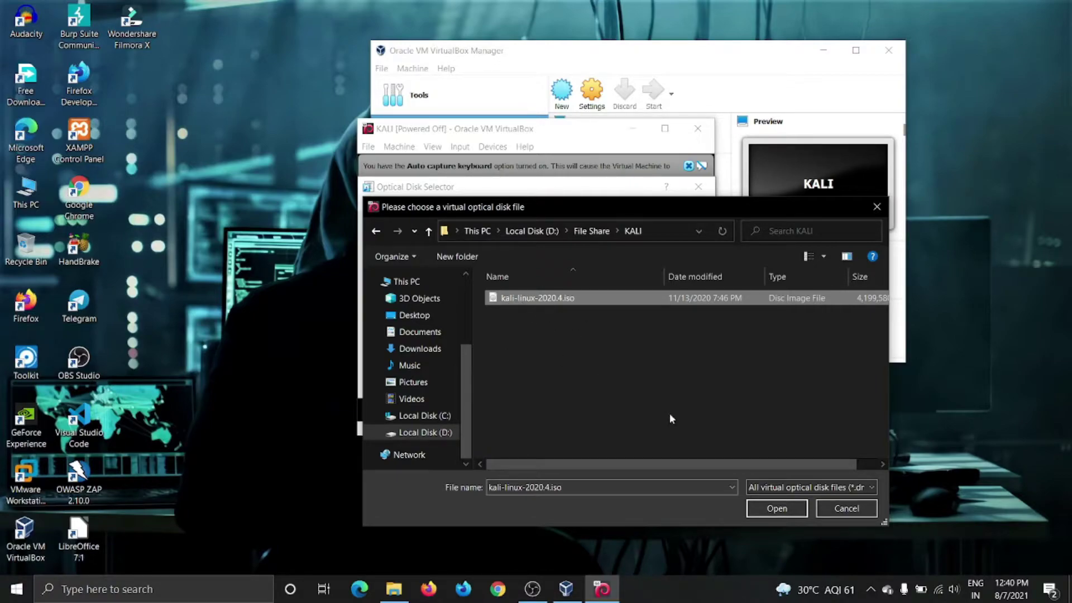
Choose kali-linux-2020.4.iso as the start-up disk and boot the KALI VM.
{"action": "left_click", "coordinate": [775, 508]}
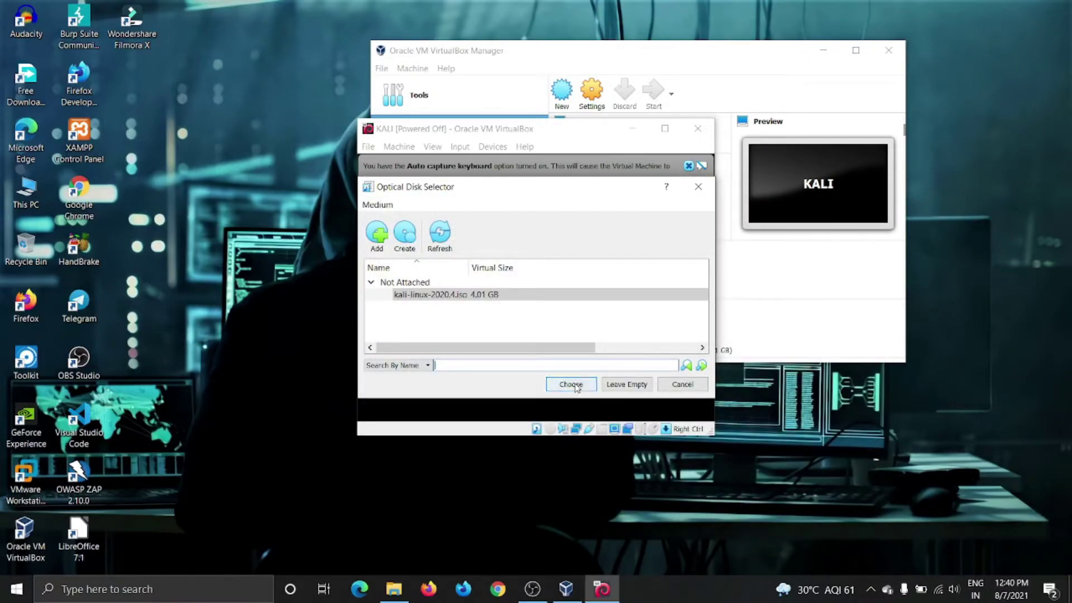
{"action": "left_click", "coordinate": [574, 385]}
{"action": "left_click", "coordinate": [559, 380]}
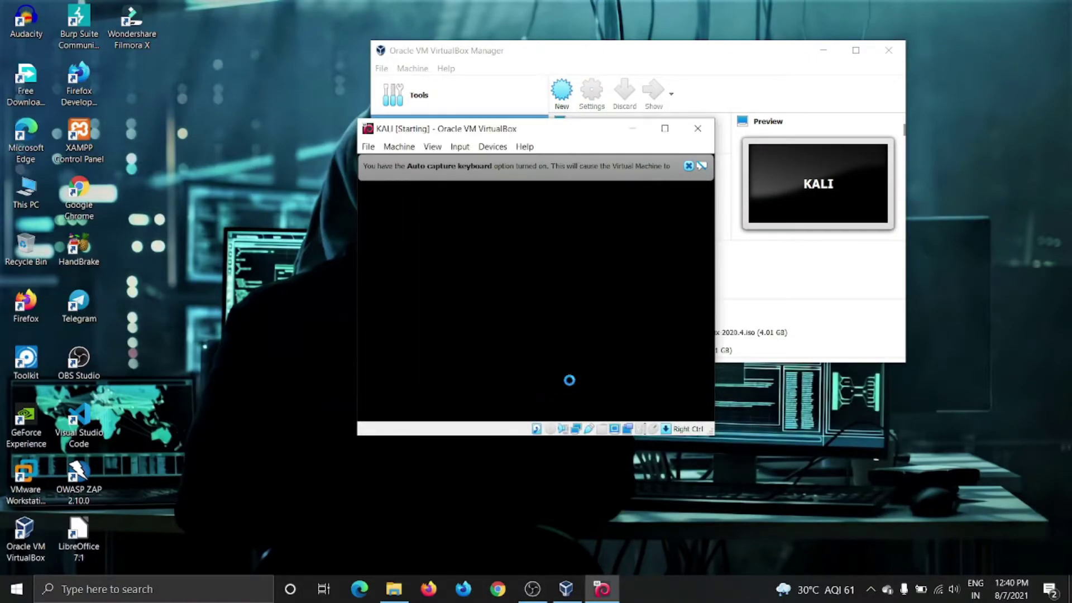
Launch Kali's Graphical install, keep English as language and select India as location.
{"action": "left_click", "coordinate": [689, 166]}
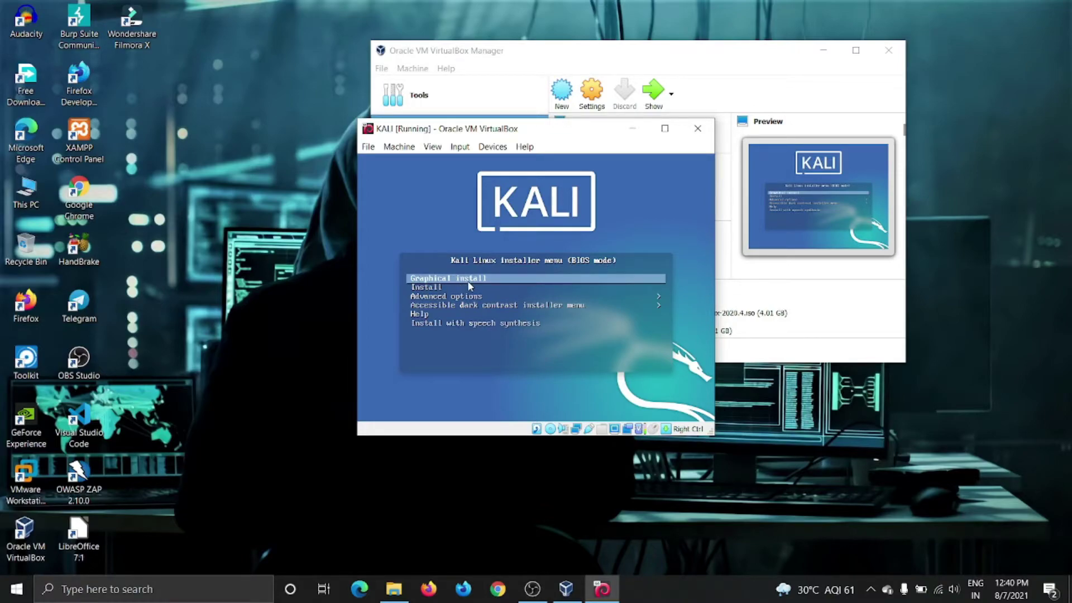
{"action": "key", "text": "Return"}
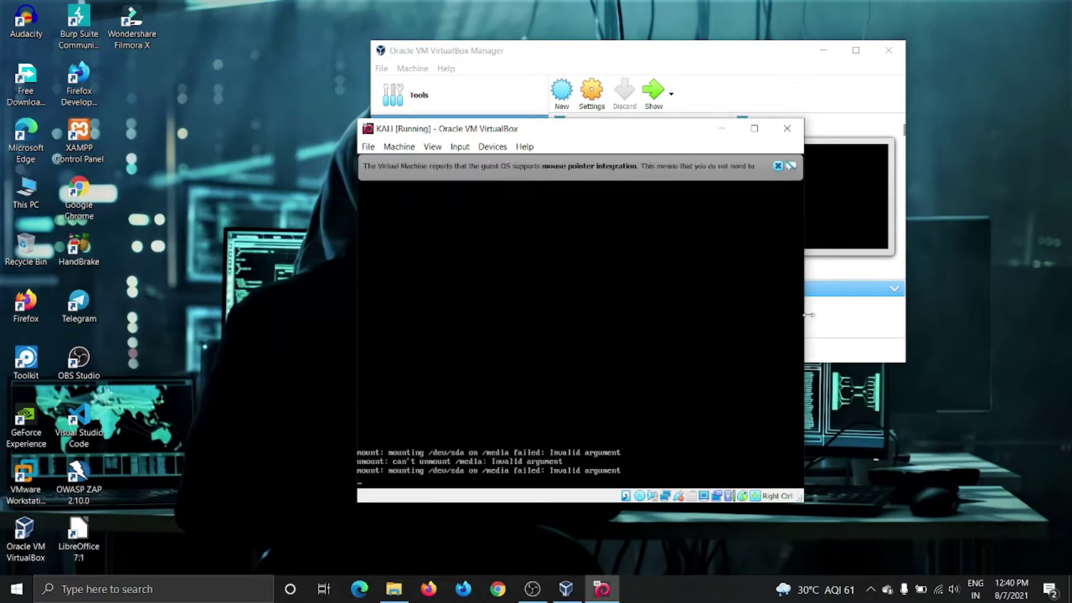
{"action": "left_click", "coordinate": [777, 166]}
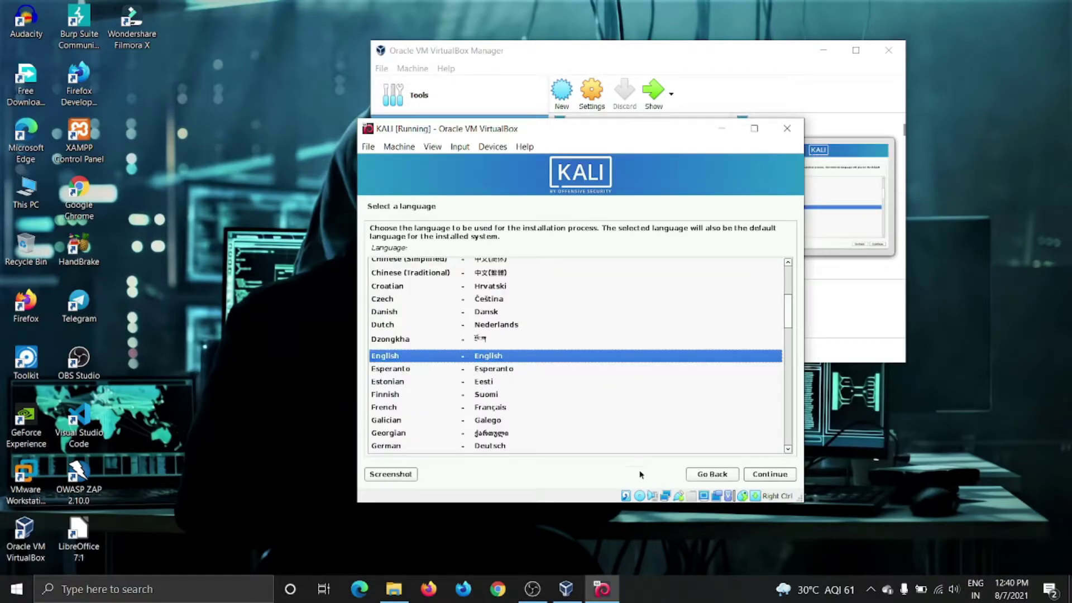
{"action": "left_click", "coordinate": [784, 477]}
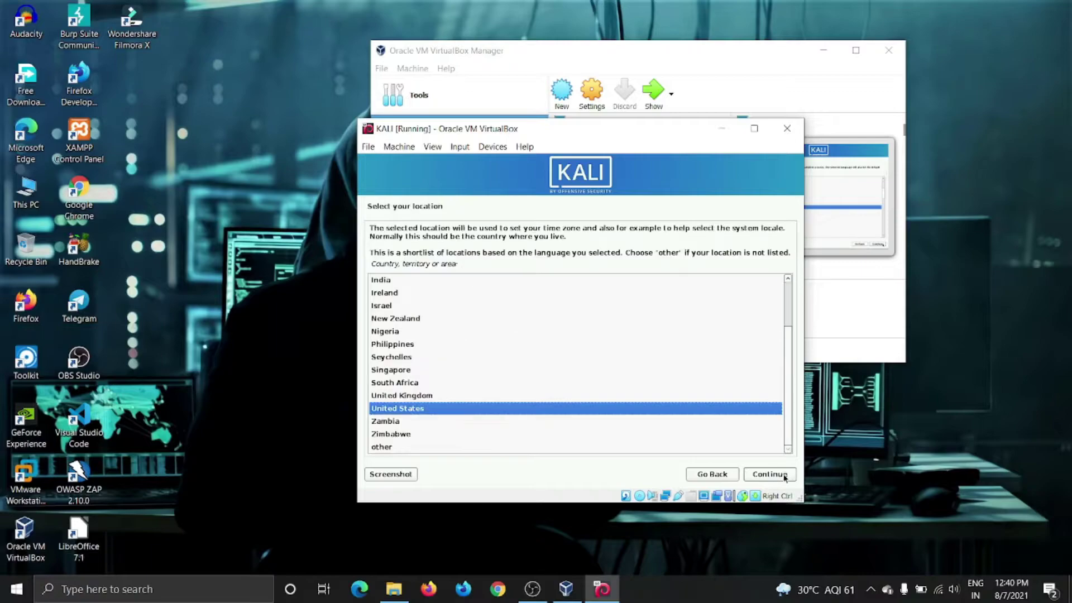
{"action": "key", "text": "Home"}
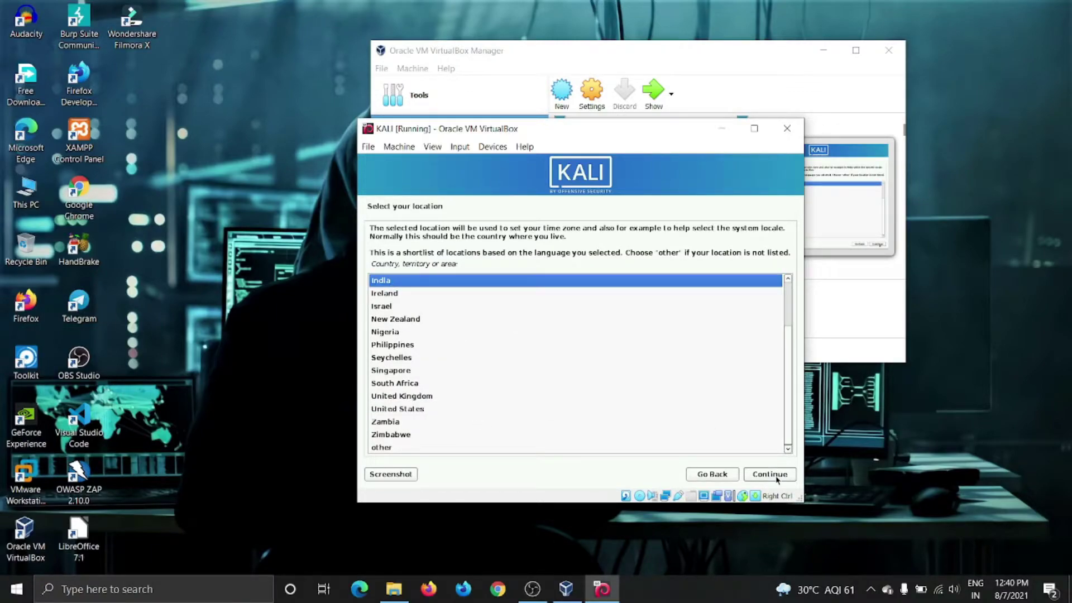
Confirm India as the location and browse the keyboard keymap list.
{"action": "left_click", "coordinate": [776, 477]}
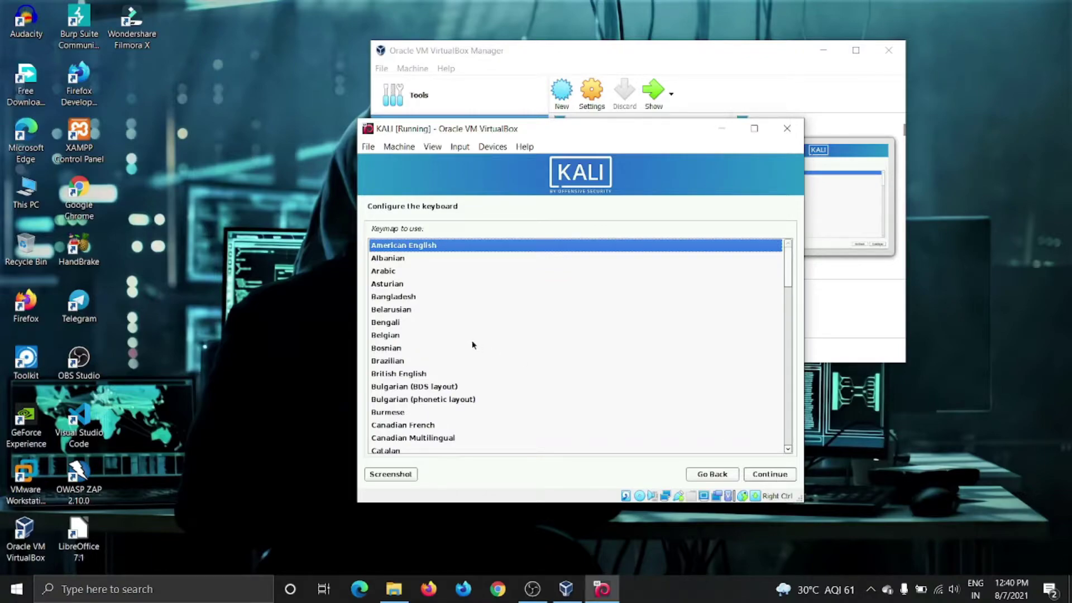
{"action": "scroll", "coordinate": [458, 354], "scroll_direction": "down", "scroll_amount": 1}
{"action": "scroll", "coordinate": [409, 294], "scroll_direction": "down", "scroll_amount": 10}
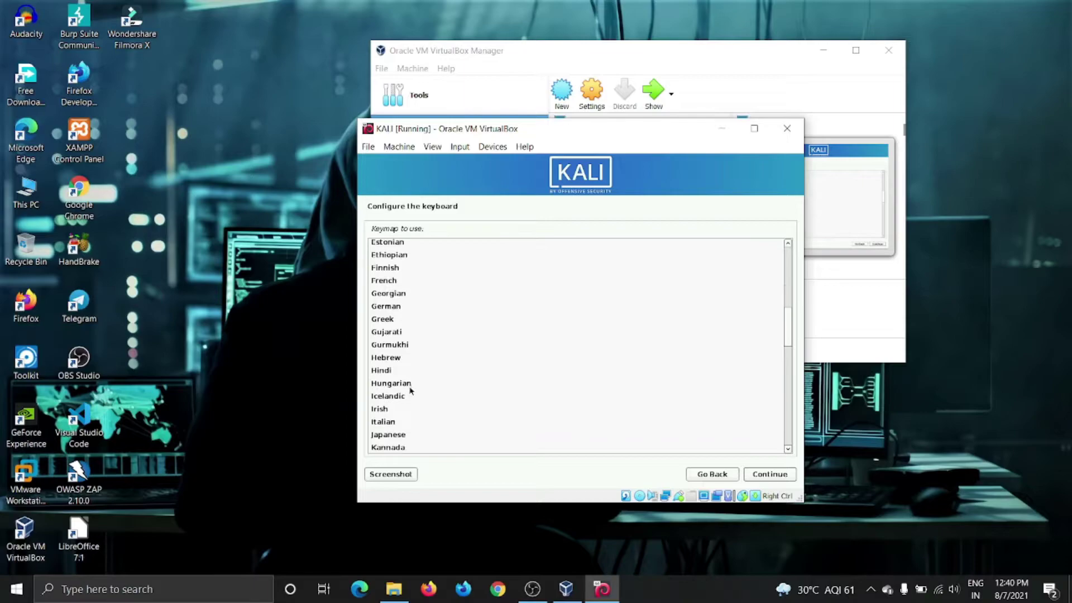
{"action": "scroll", "coordinate": [396, 405], "scroll_direction": "down", "scroll_amount": 6}
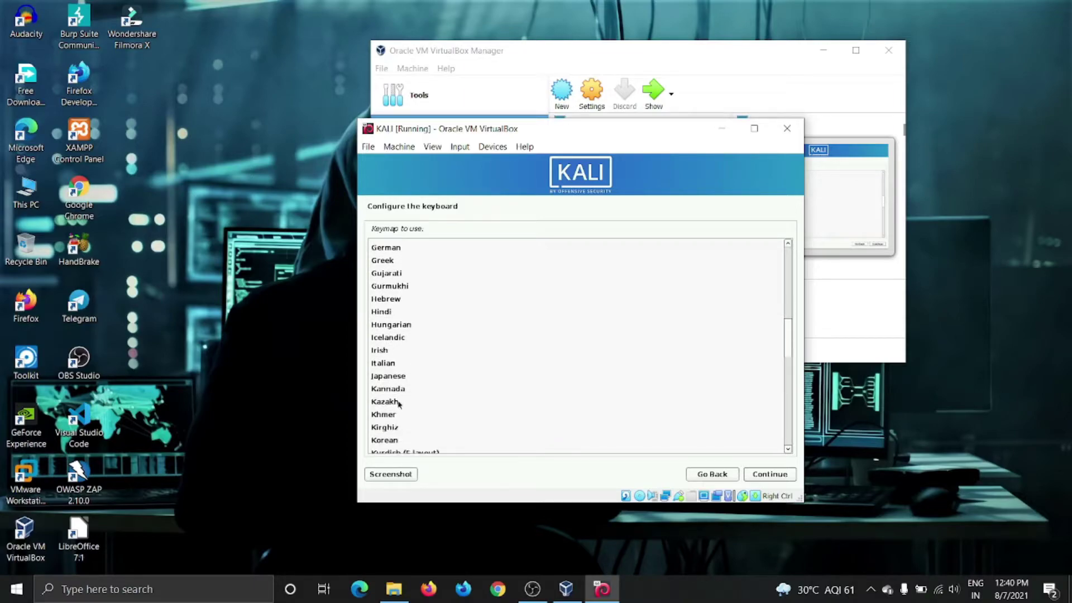
{"action": "scroll", "coordinate": [402, 402], "scroll_direction": "down", "scroll_amount": 5}
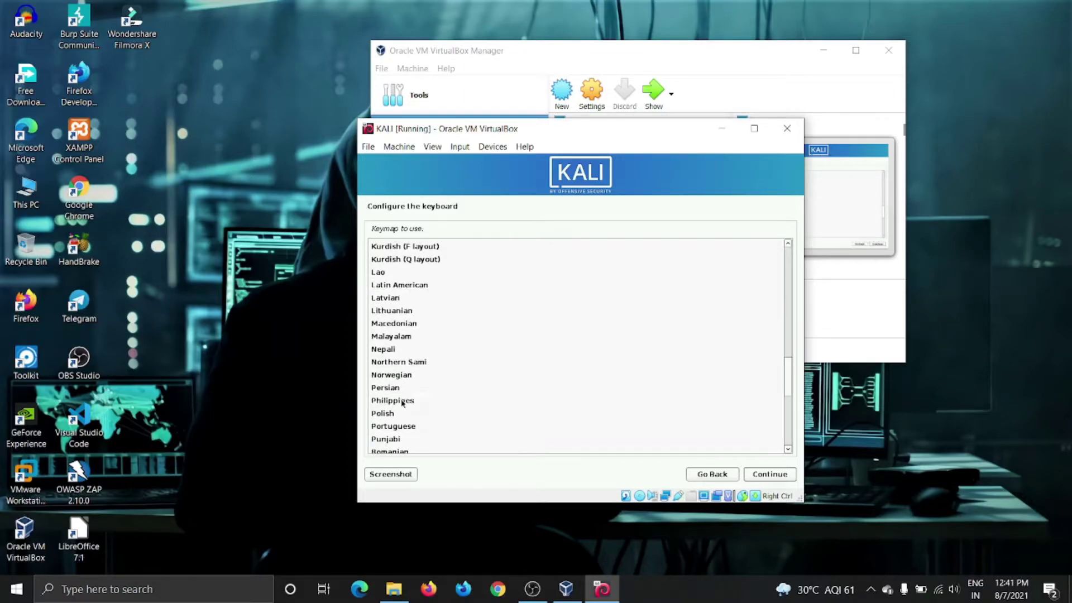
{"action": "scroll", "coordinate": [402, 402], "scroll_direction": "up", "scroll_amount": 8}
{"action": "scroll", "coordinate": [402, 402], "scroll_direction": "up", "scroll_amount": 14}
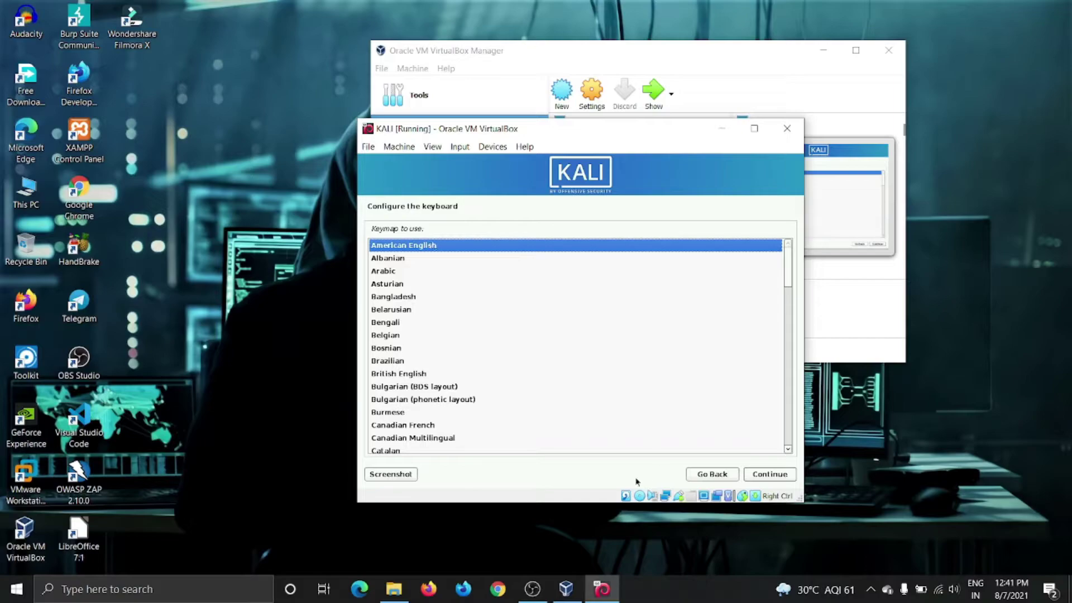
Keep American English as the keymap and proceed.
{"action": "scroll", "coordinate": [531, 395], "scroll_direction": "down", "scroll_amount": 3}
{"action": "scroll", "coordinate": [530, 395], "scroll_direction": "down", "scroll_amount": 4}
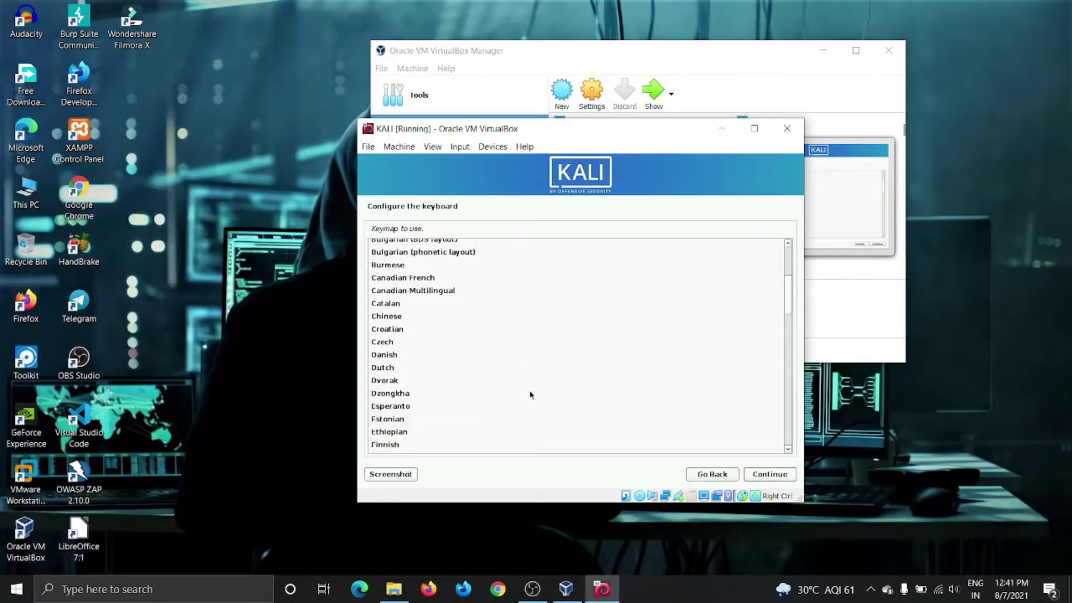
{"action": "scroll", "coordinate": [429, 403], "scroll_direction": "down", "scroll_amount": 2}
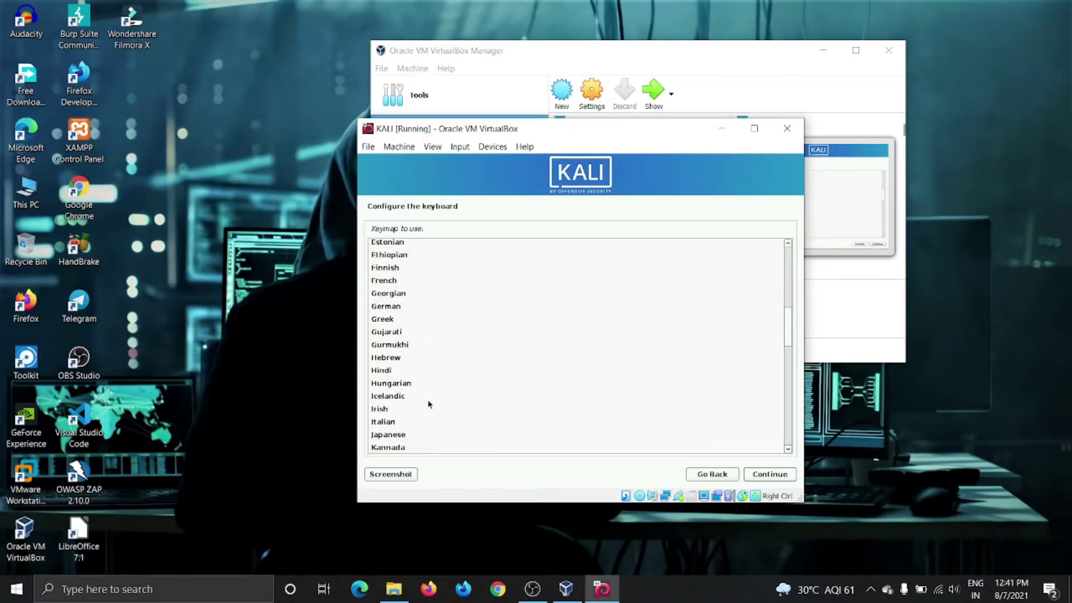
{"action": "scroll", "coordinate": [398, 403], "scroll_direction": "down", "scroll_amount": 2}
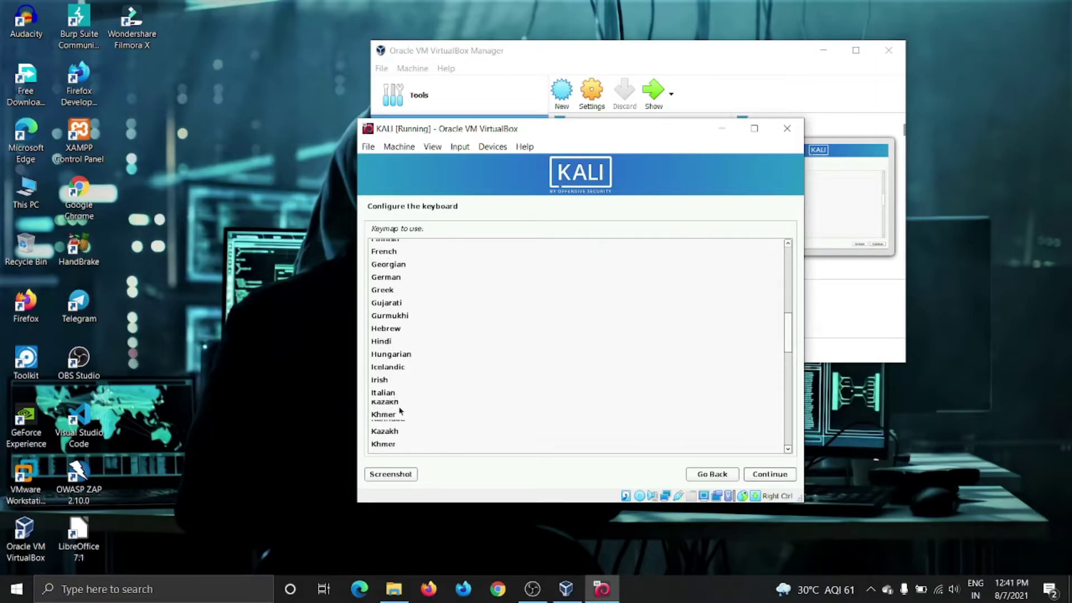
{"action": "scroll", "coordinate": [398, 405], "scroll_direction": "up", "scroll_amount": 1}
{"action": "scroll", "coordinate": [396, 407], "scroll_direction": "down", "scroll_amount": 1}
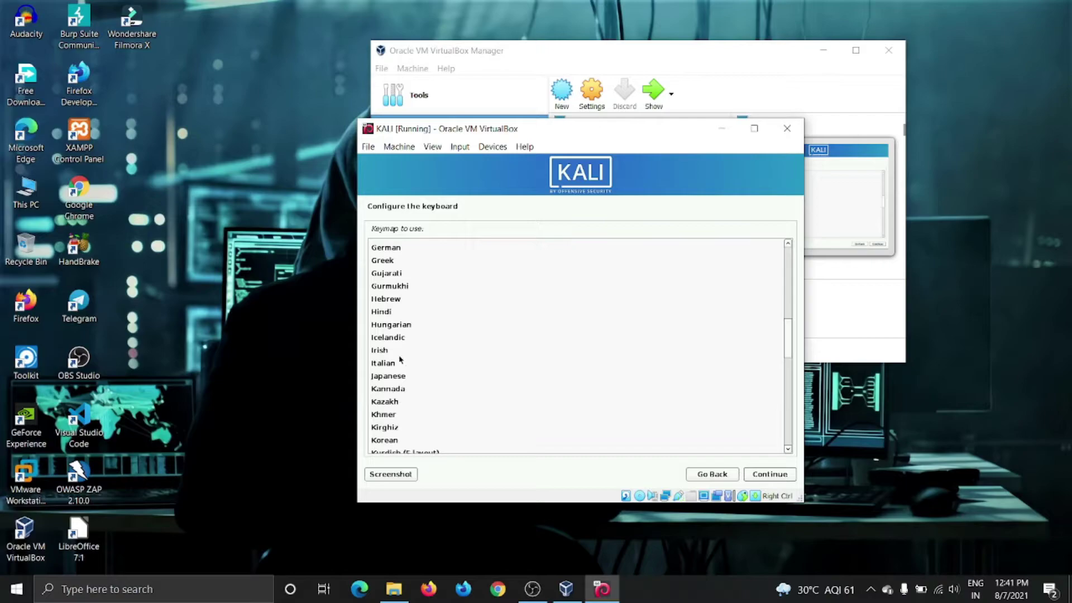
{"action": "scroll", "coordinate": [400, 360], "scroll_direction": "up", "scroll_amount": 10}
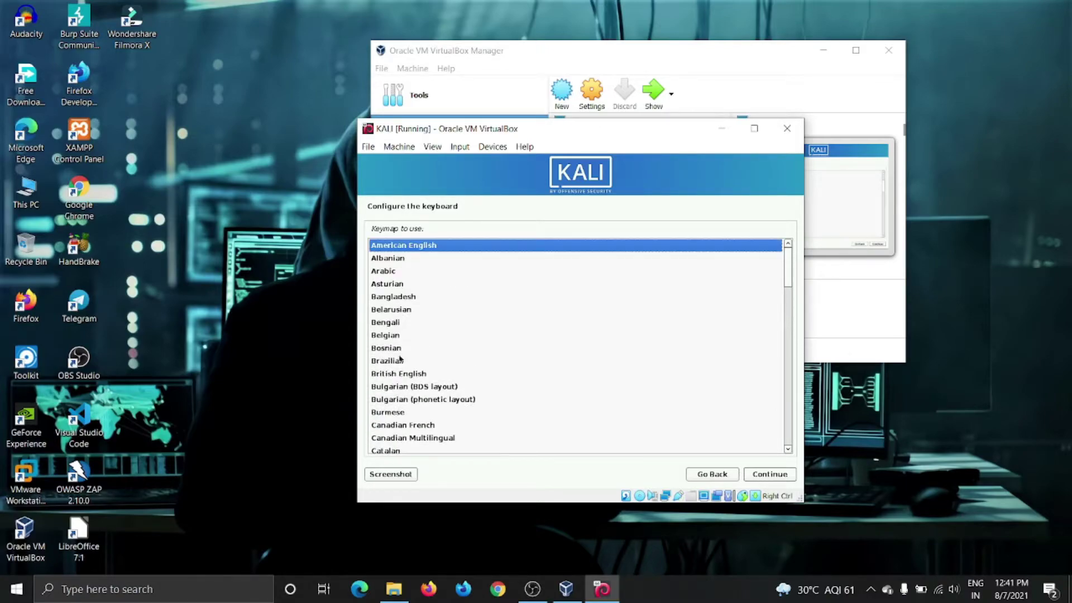
{"action": "left_click", "coordinate": [770, 474]}
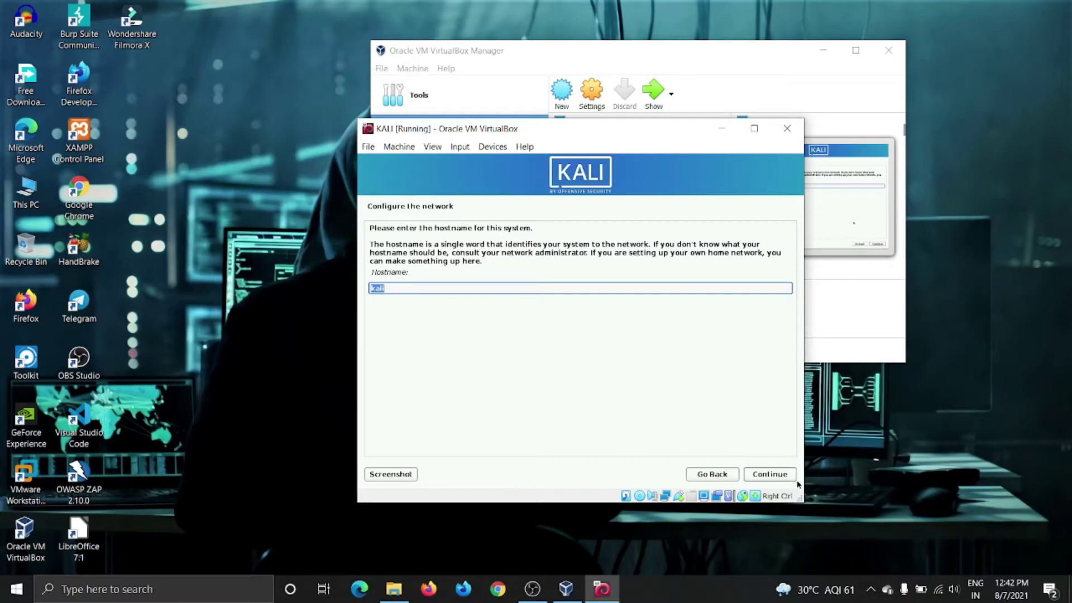
Keep hostname 'kali' and set the domain name to 'ka'.
{"action": "left_click", "coordinate": [777, 476]}
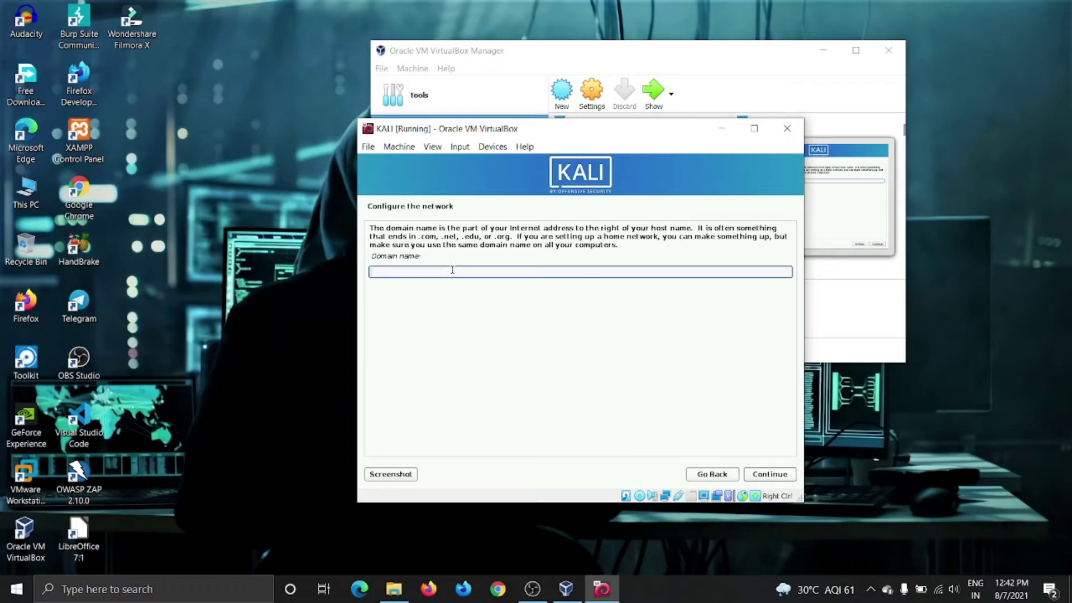
{"action": "type", "text": "kali"}
{"action": "left_click", "coordinate": [786, 475]}
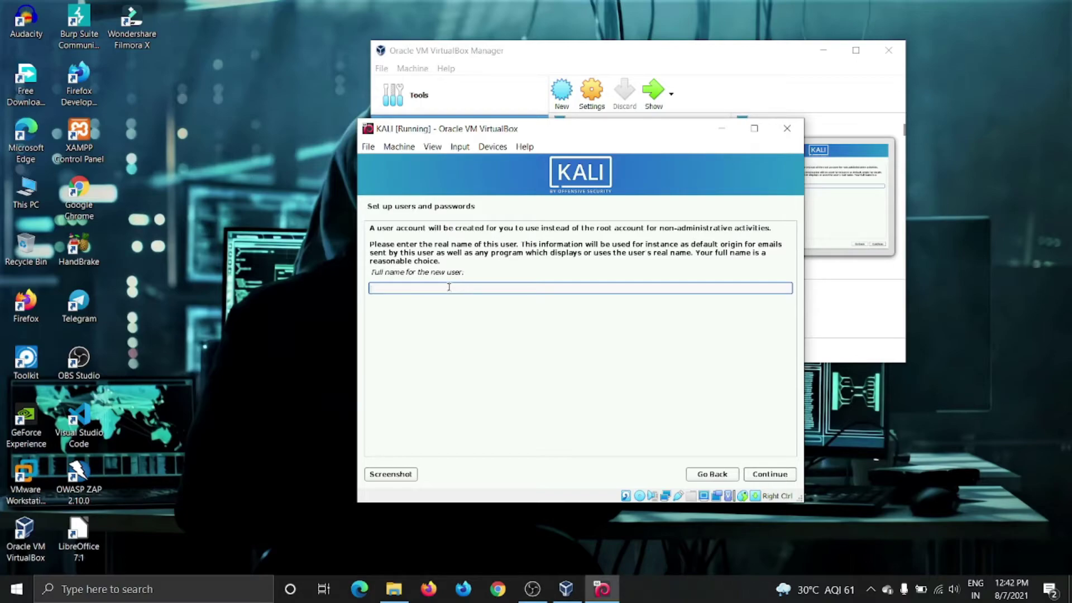
Create the user account: enter its full name, accept the suggested username, and set its password twice.
{"action": "type", "text": "hacker"}
{"action": "left_click", "coordinate": [783, 475]}
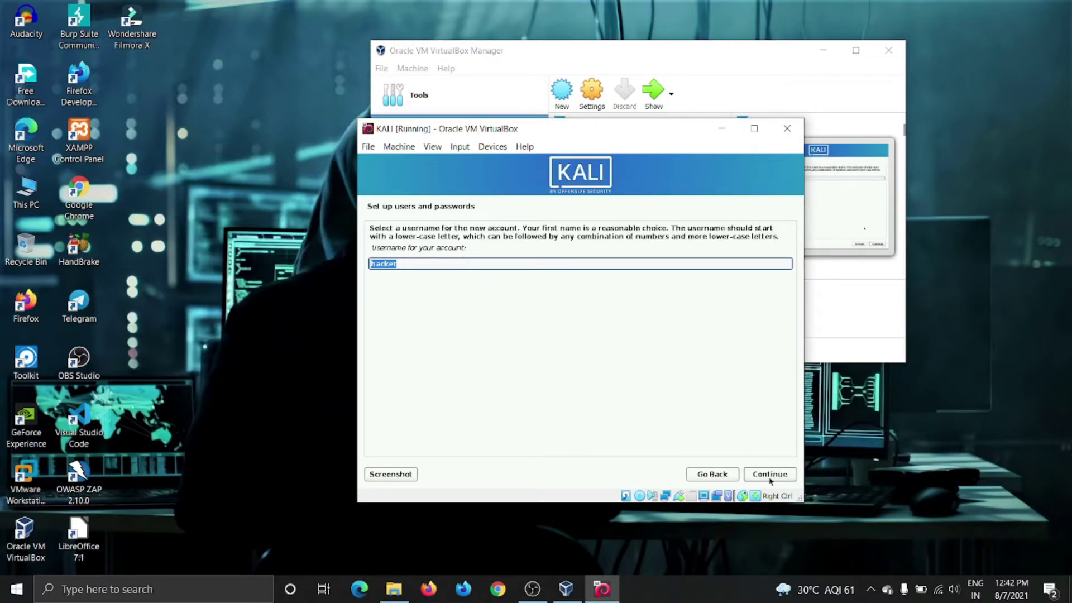
{"action": "left_click", "coordinate": [770, 479]}
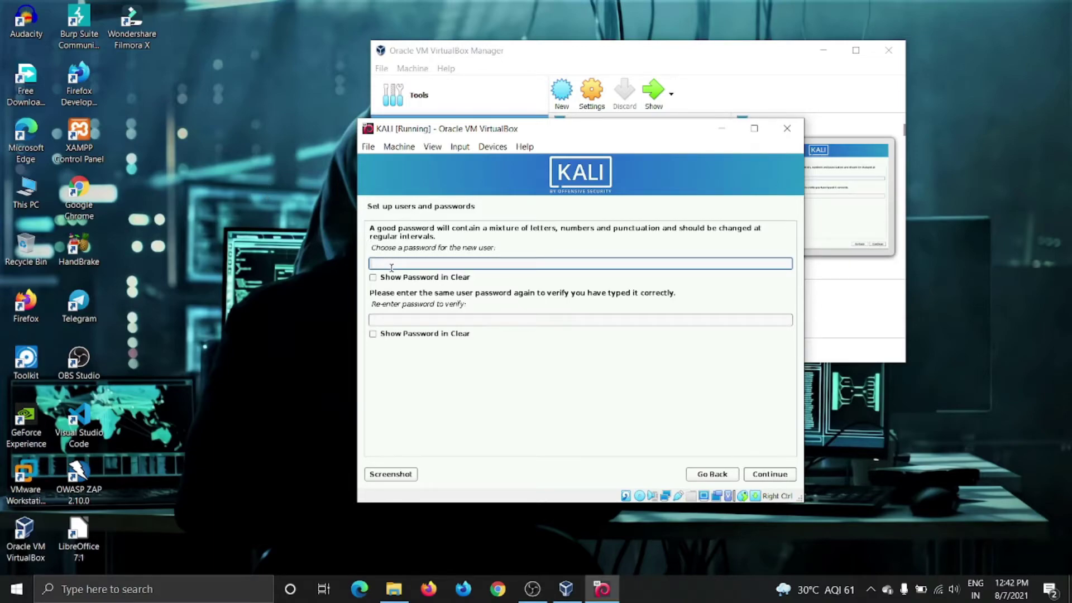
{"action": "type", "text": "kali"}
{"action": "left_click", "coordinate": [415, 319]}
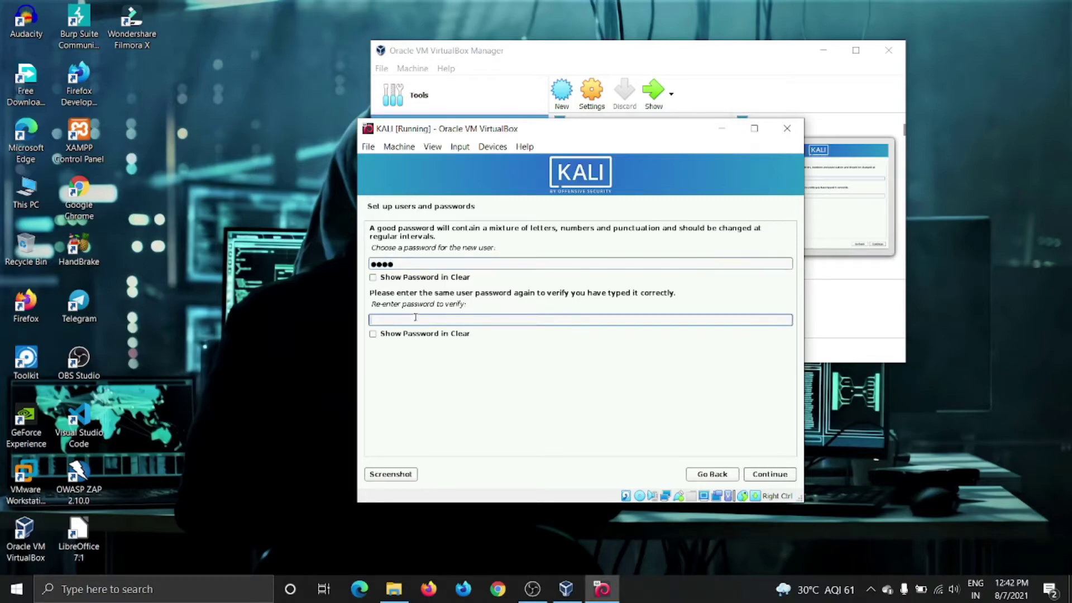
{"action": "type", "text": "kali"}
{"action": "left_click", "coordinate": [766, 474]}
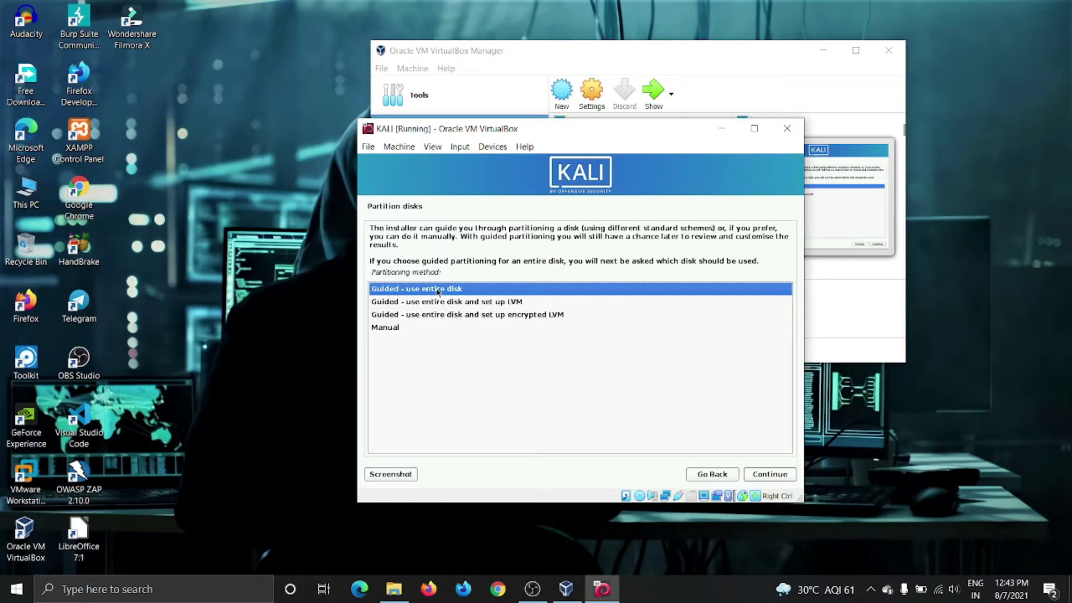
Partition the whole 32.7 GB sda disk as one guided partition and write the changes.
{"action": "left_click", "coordinate": [765, 475]}
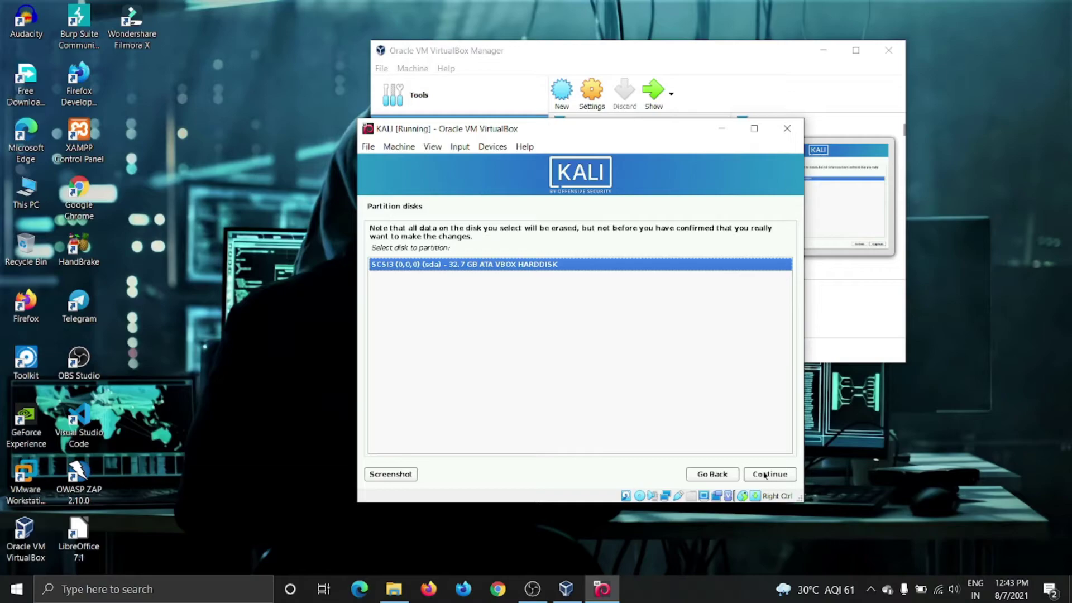
{"action": "left_click", "coordinate": [765, 476]}
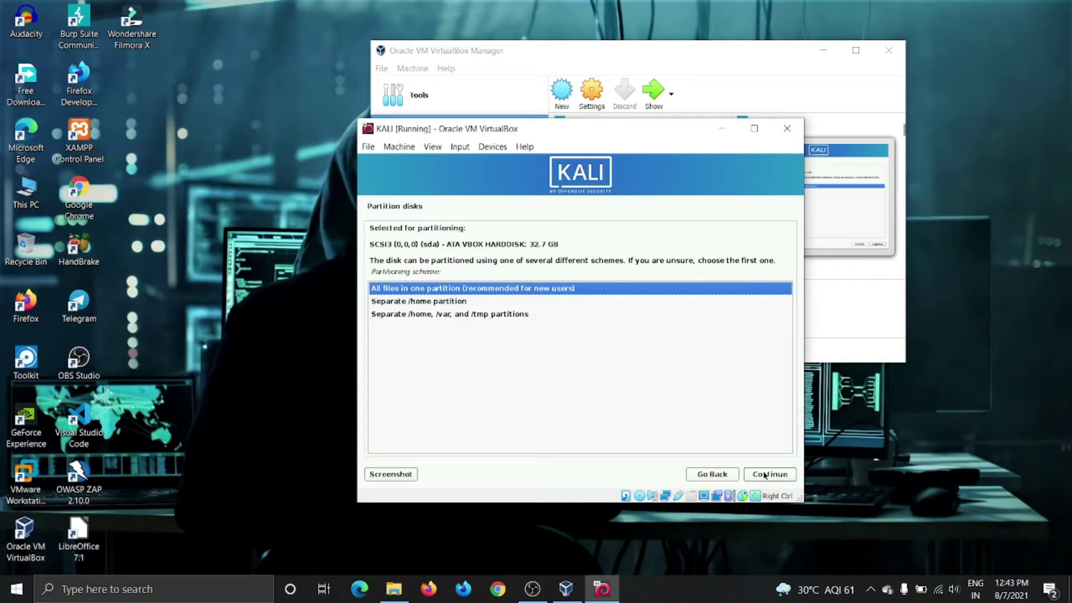
{"action": "left_click", "coordinate": [765, 476]}
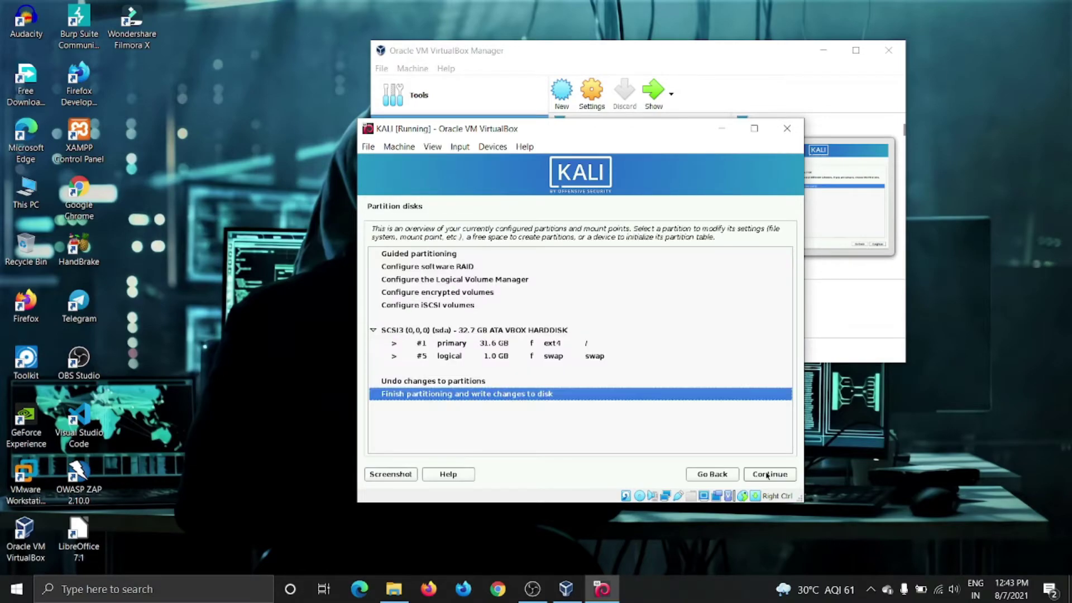
{"action": "left_click", "coordinate": [767, 475]}
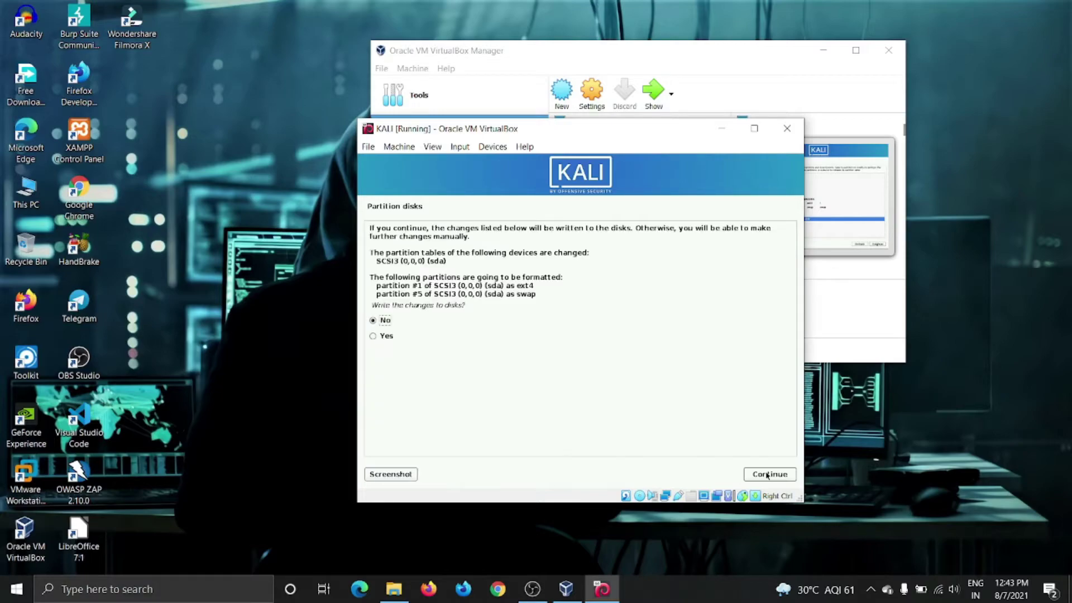
{"action": "left_click", "coordinate": [384, 337]}
{"action": "left_click", "coordinate": [788, 477]}
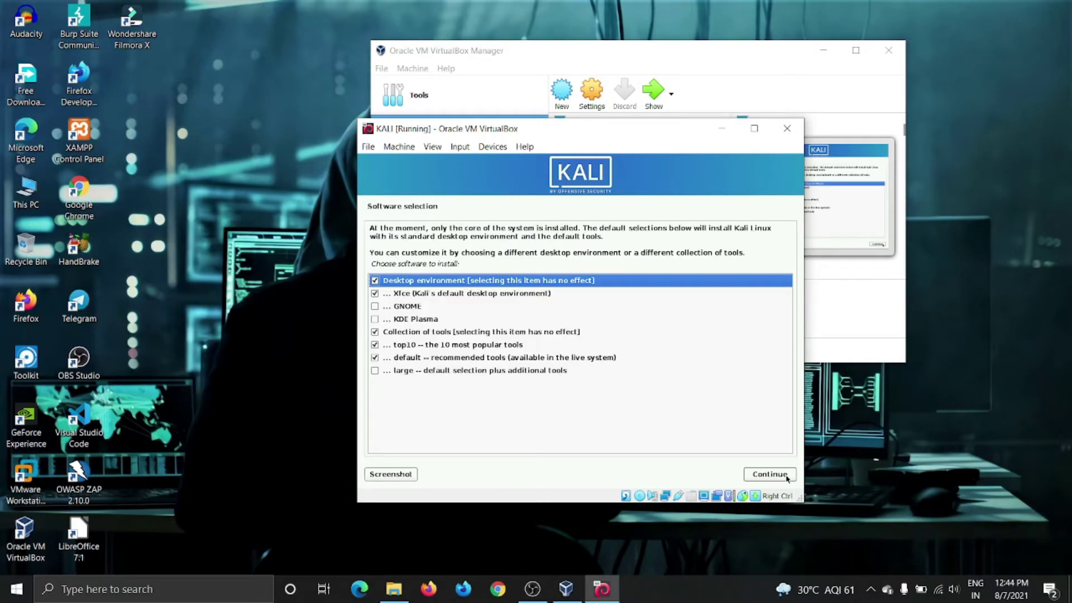
Add GNOME, KDE Plasma and the large tool collection to the software selection and install.
{"action": "left_click", "coordinate": [375, 306]}
{"action": "left_click", "coordinate": [373, 318]}
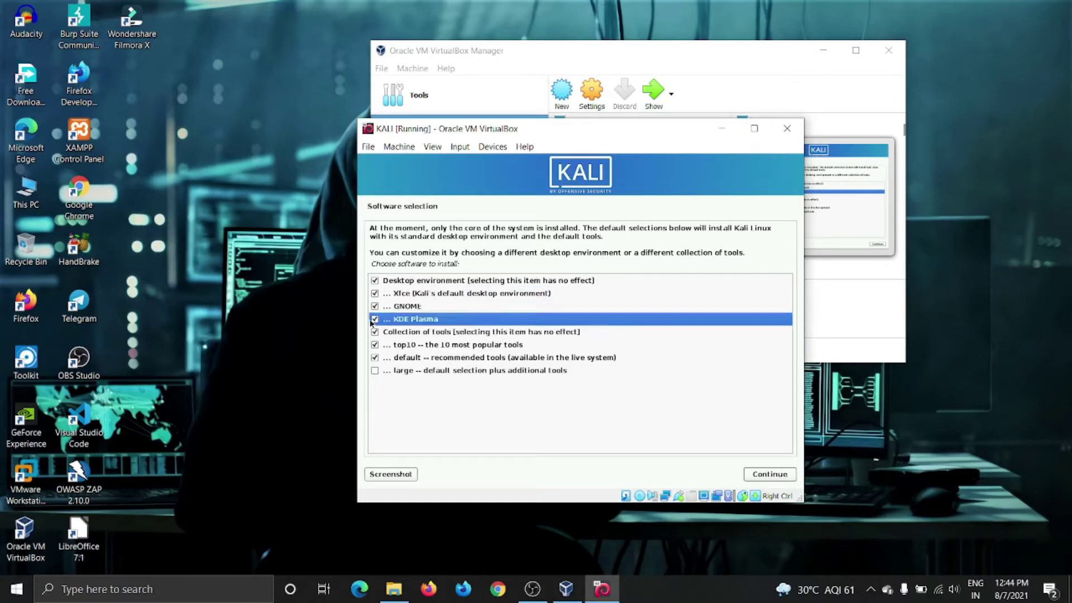
{"action": "left_click", "coordinate": [374, 370]}
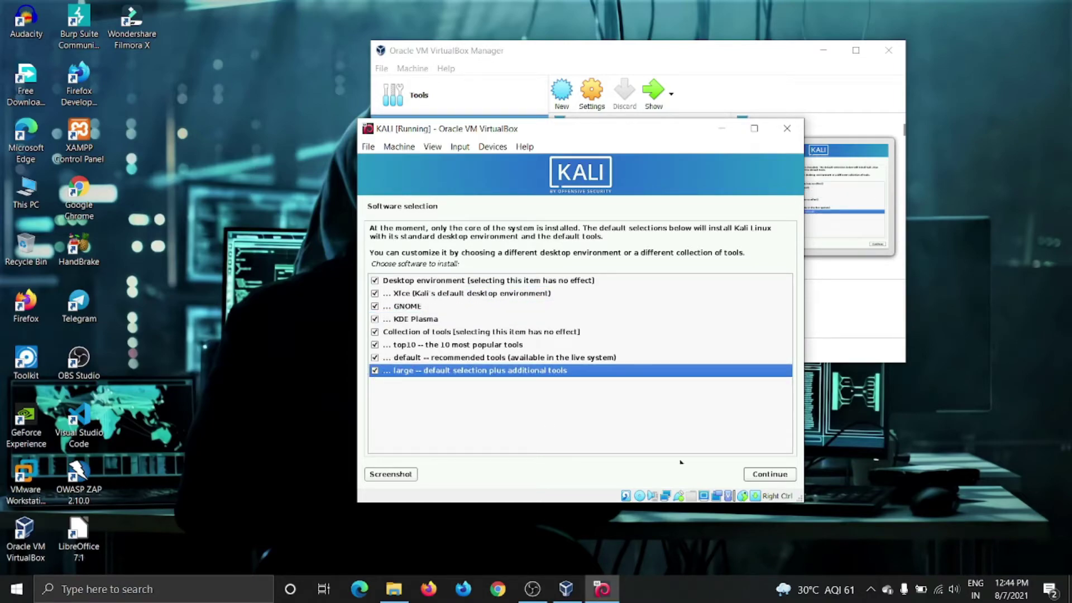
{"action": "left_click", "coordinate": [759, 476]}
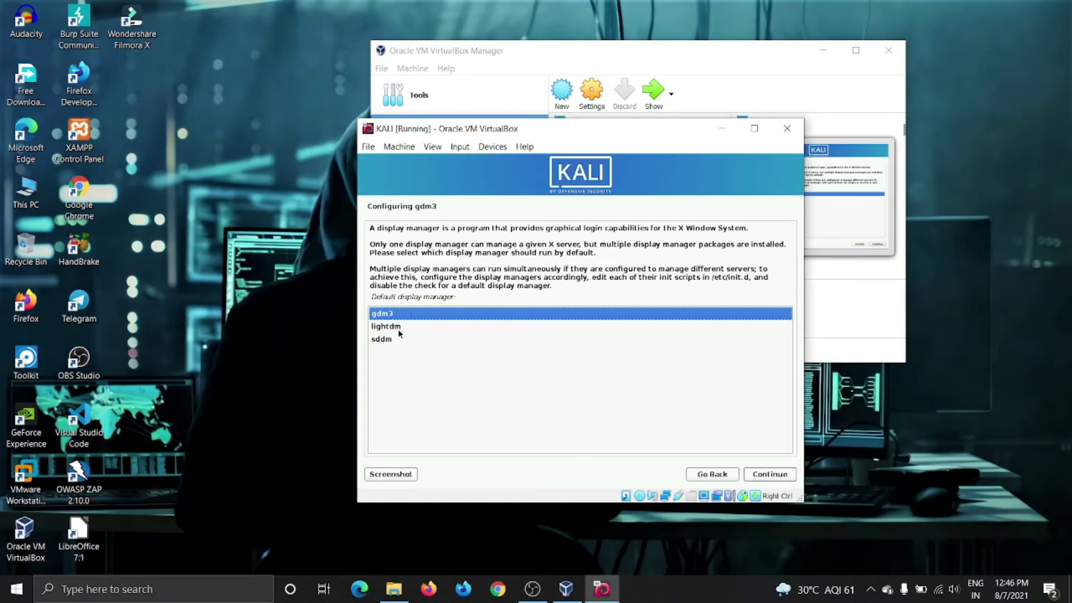
Keep gdm3 as the default display manager and move the VM window higher.
{"action": "left_click", "coordinate": [770, 474]}
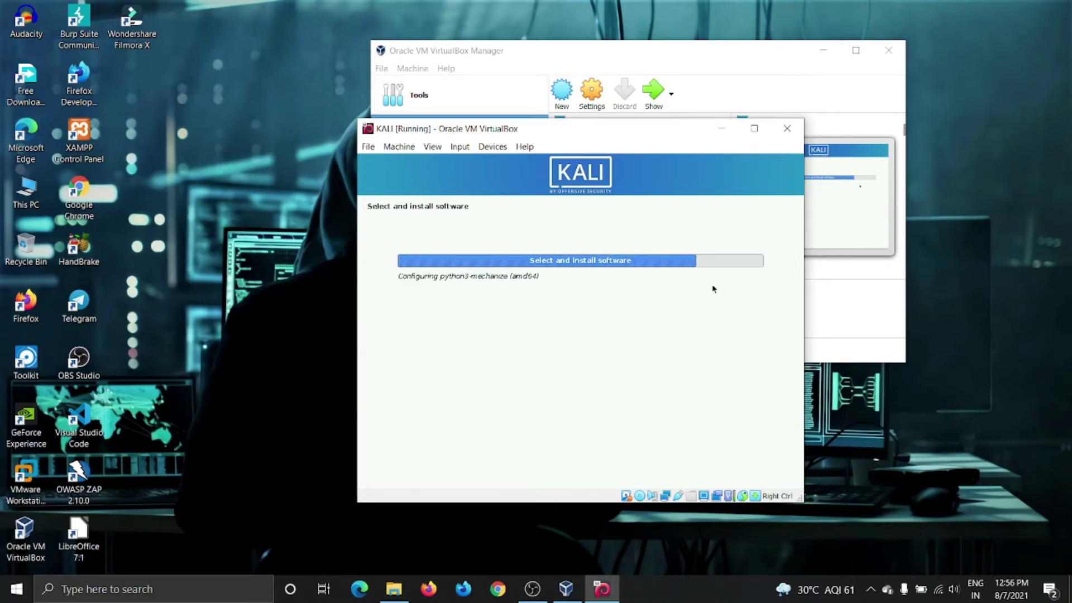
{"action": "left_click_drag", "start_coordinate": [581, 128], "coordinate": [581, 48]}
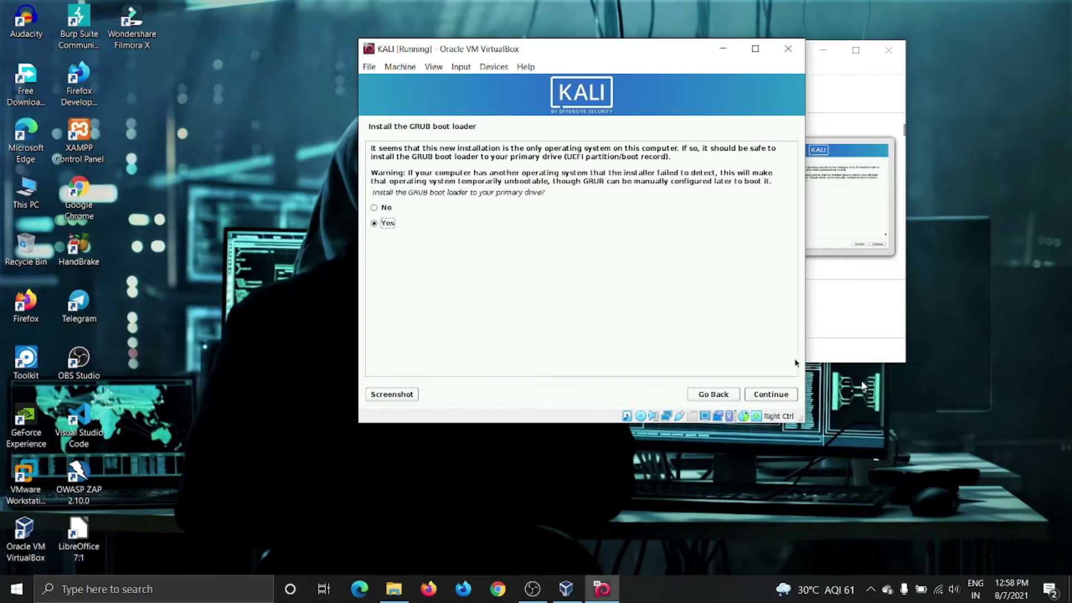
Install the GRUB boot loader on /dev/sda.
{"action": "left_click", "coordinate": [781, 395]}
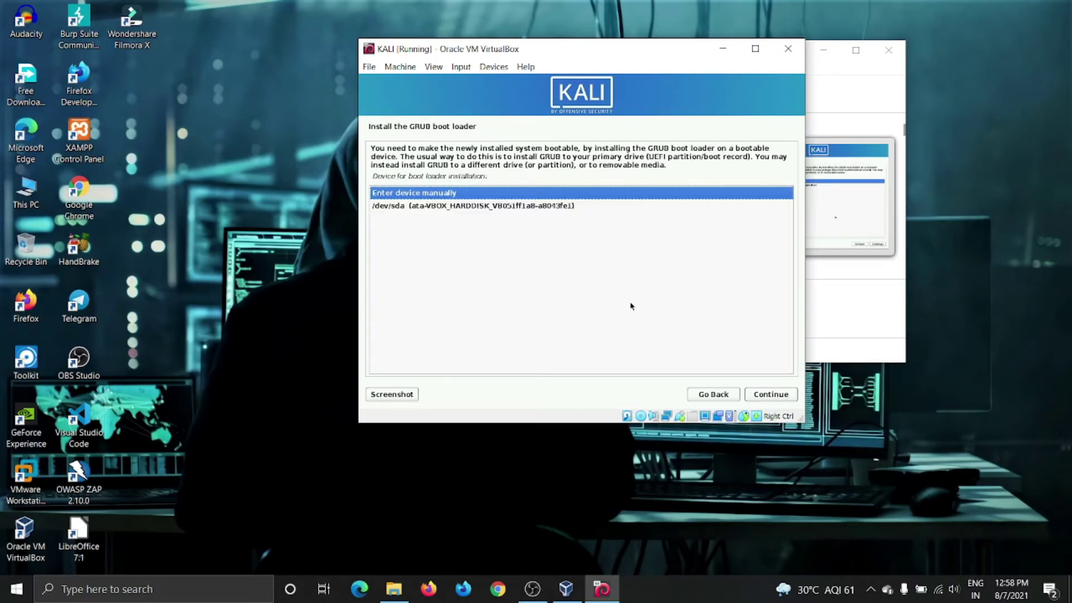
{"action": "left_click", "coordinate": [473, 207]}
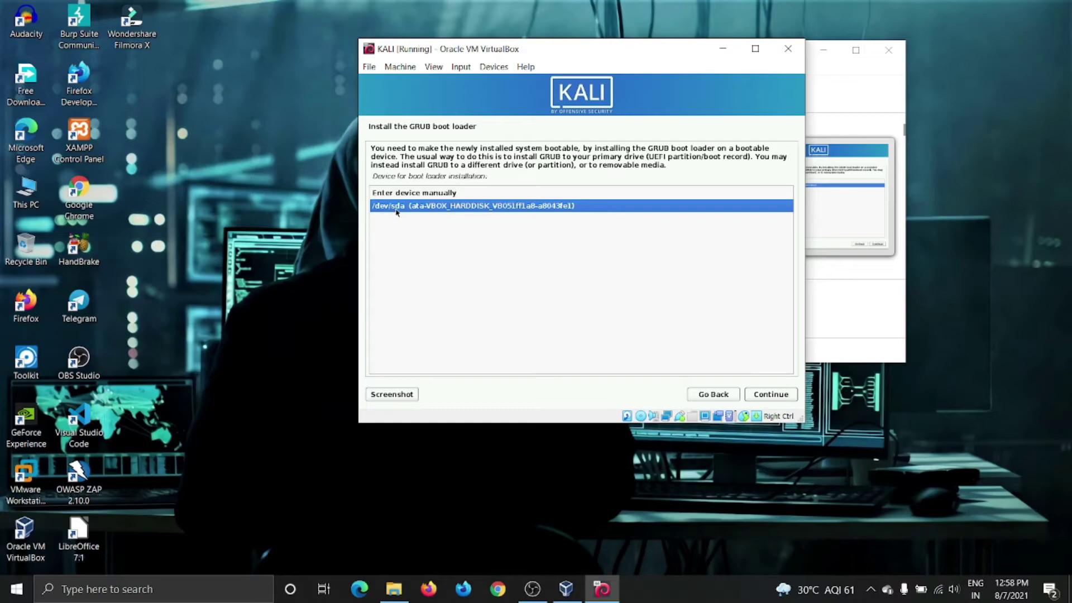
{"action": "left_click", "coordinate": [773, 395]}
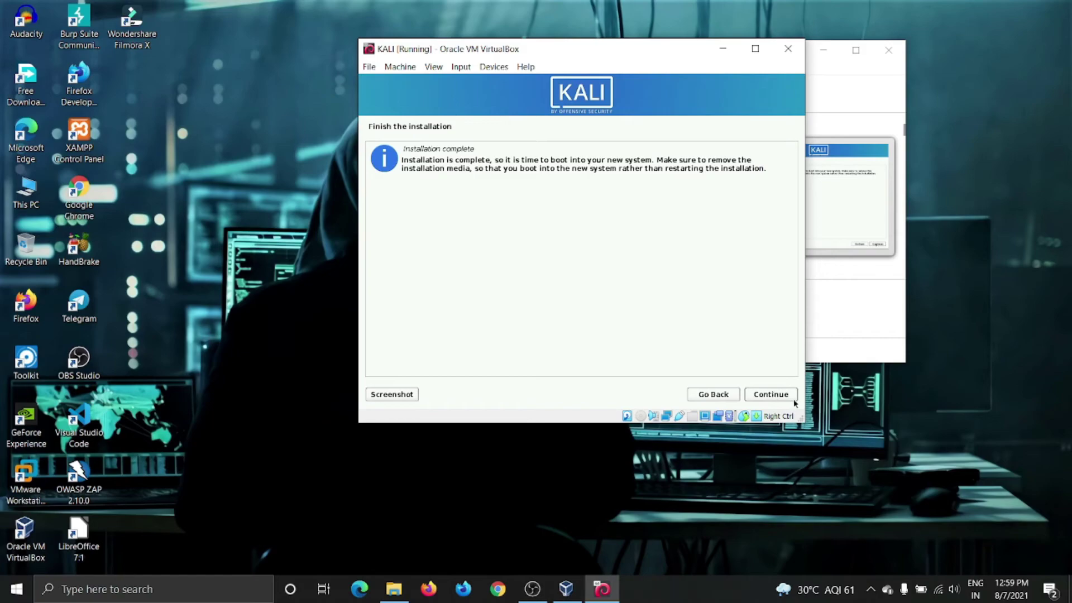
Reboot into the installed Kali, dismiss the mouse-integration notice and minimize VirtualBox Manager.
{"action": "left_click", "coordinate": [783, 399]}
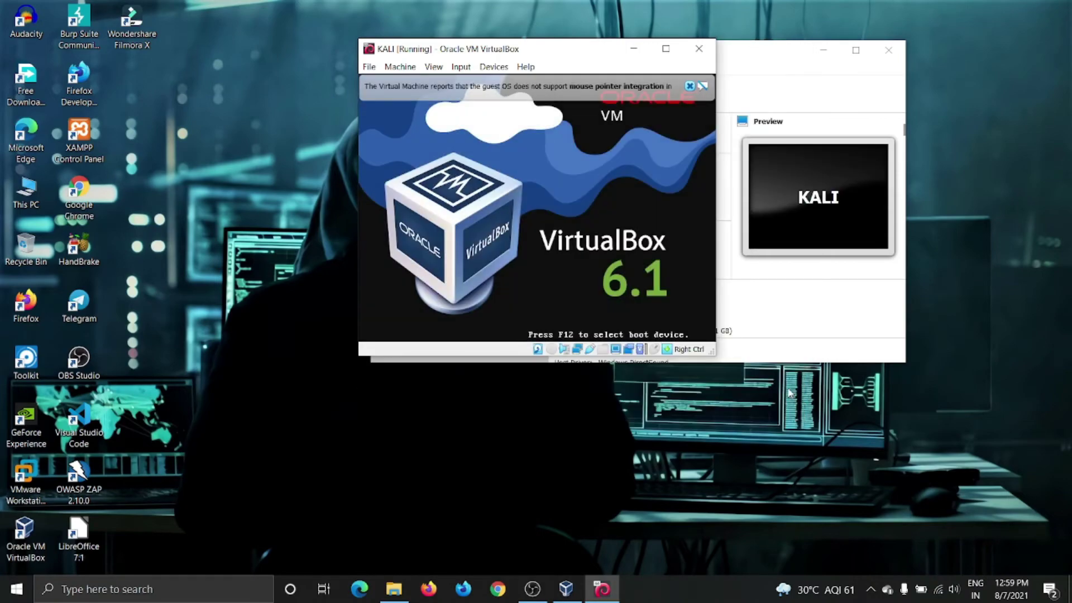
{"action": "left_click", "coordinate": [691, 87]}
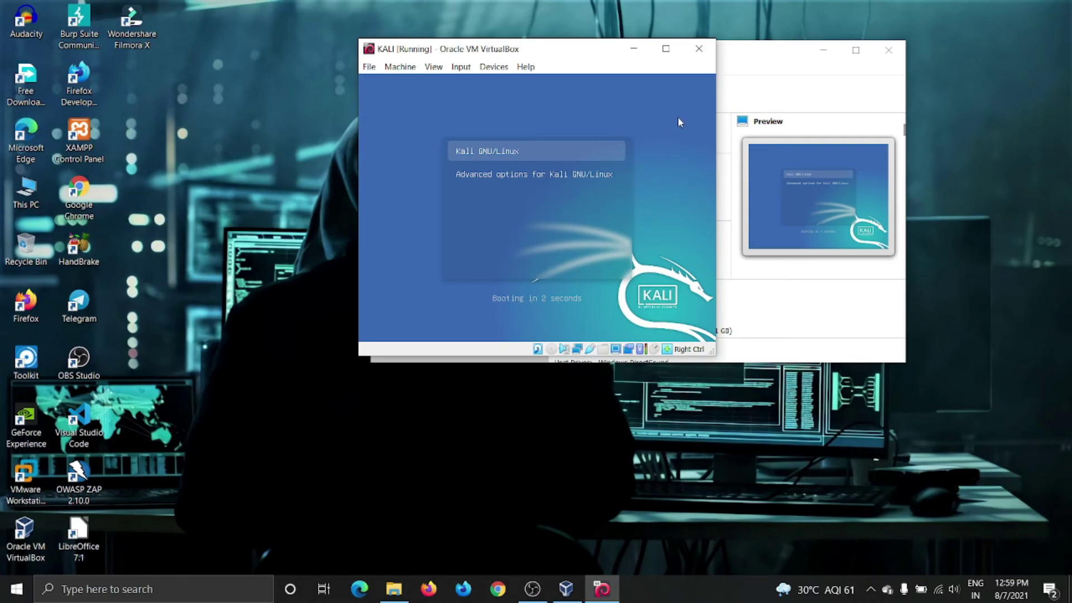
{"action": "left_click", "coordinate": [823, 49]}
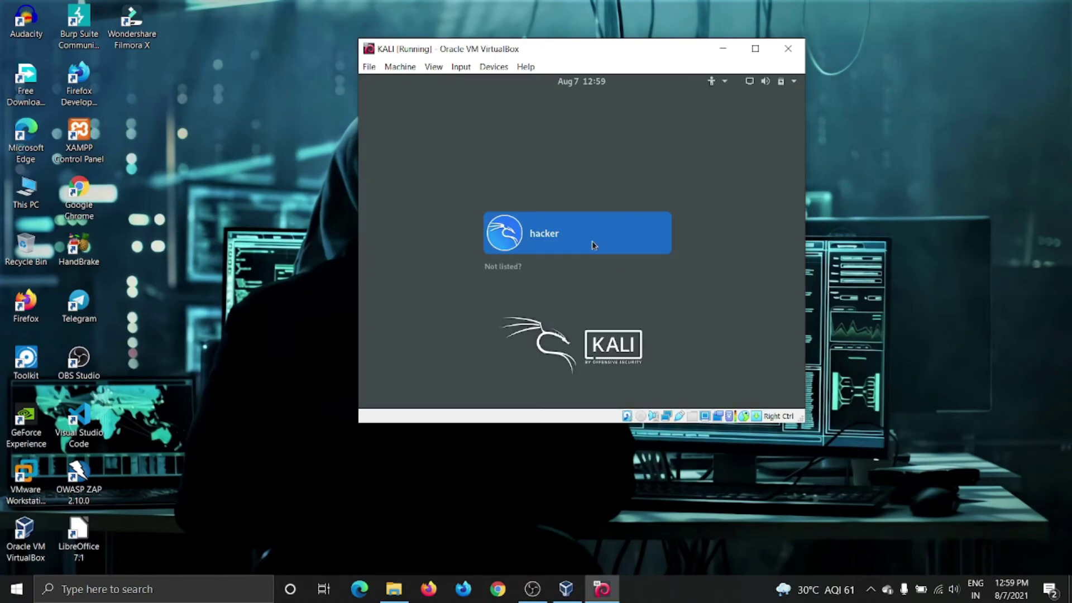
Log in to the Kali desktop with the user account and its password.
{"action": "left_click", "coordinate": [592, 240]}
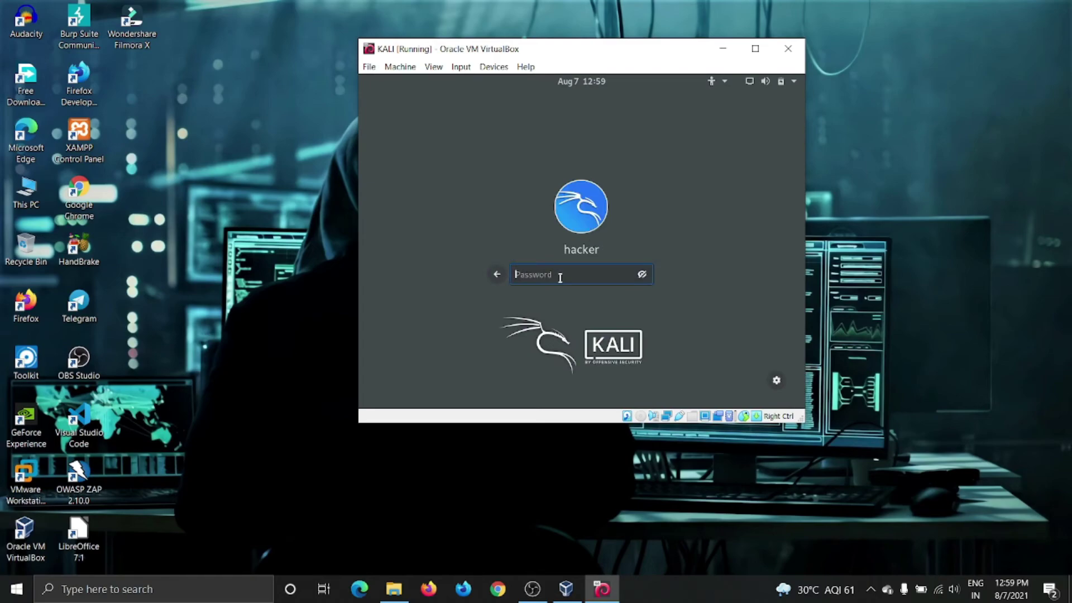
{"action": "type", "text": "kali"}
{"action": "key", "text": "Return"}
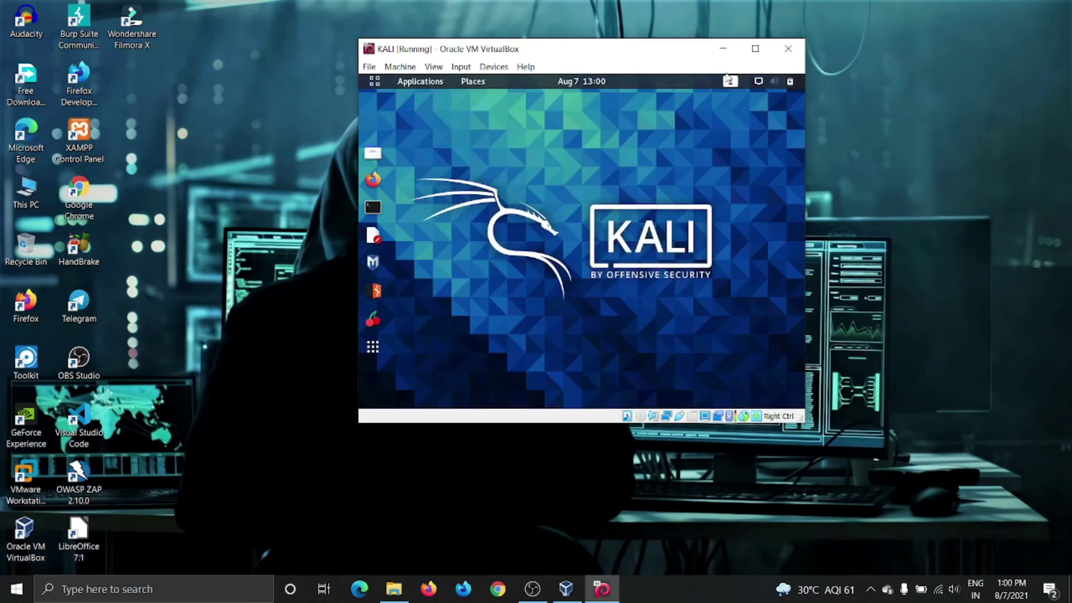
Switch the KALI VM to full-screen mode via View > Full-screen Mode.
{"action": "left_click", "coordinate": [434, 66]}
{"action": "left_click", "coordinate": [434, 66]}
{"action": "left_click", "coordinate": [434, 66]}
{"action": "left_click", "coordinate": [452, 78]}
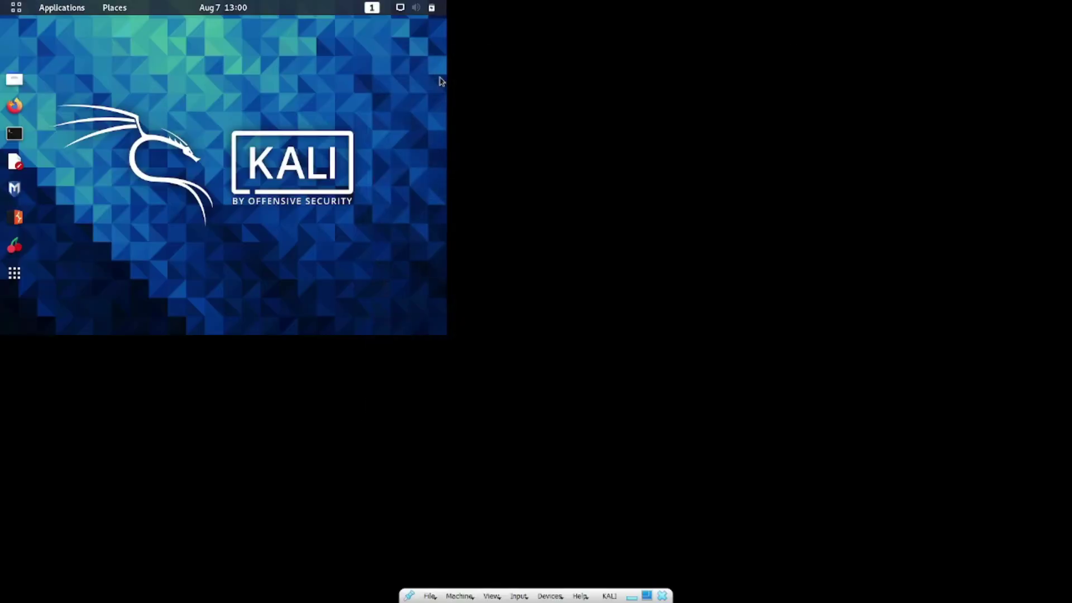